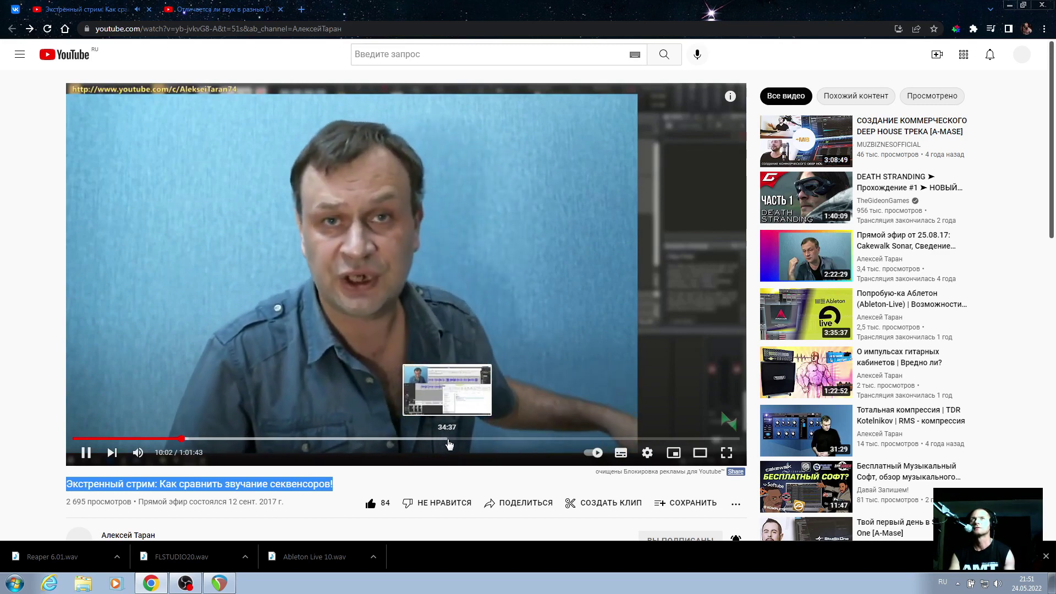
Skim the sequencer-comparison stream from about 34:37, skip to about 35:05, and pause it.
{"action": "left_click", "coordinate": [449, 440]}
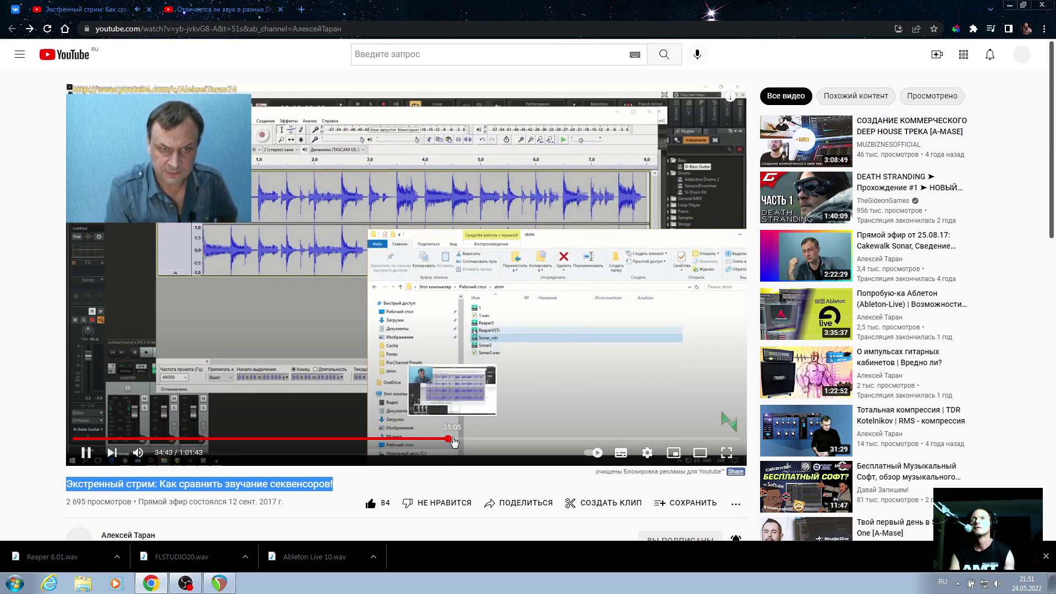
{"action": "left_click", "coordinate": [452, 440]}
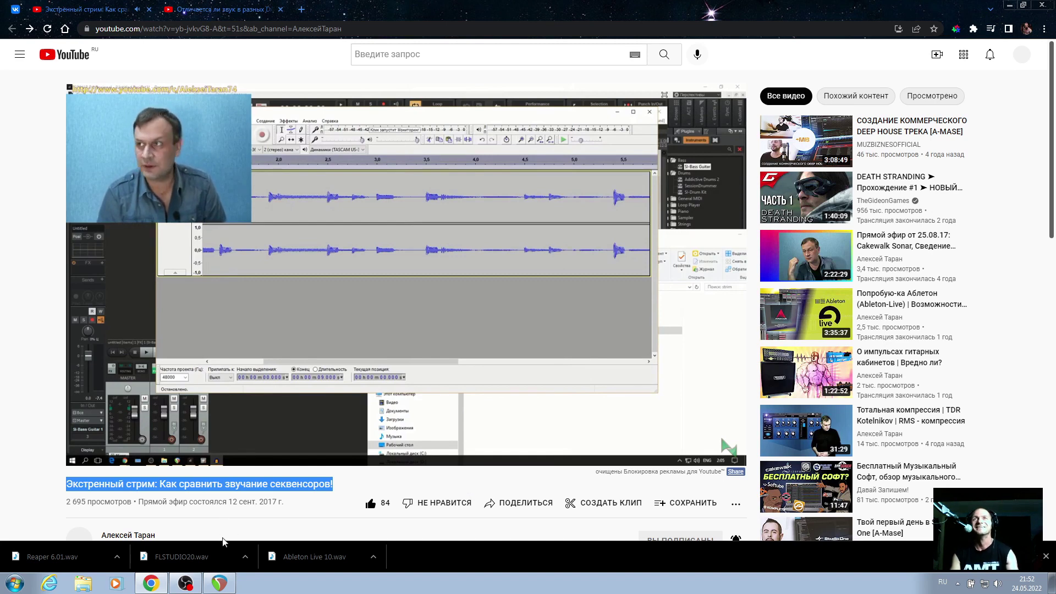
{"action": "left_click", "coordinate": [187, 310]}
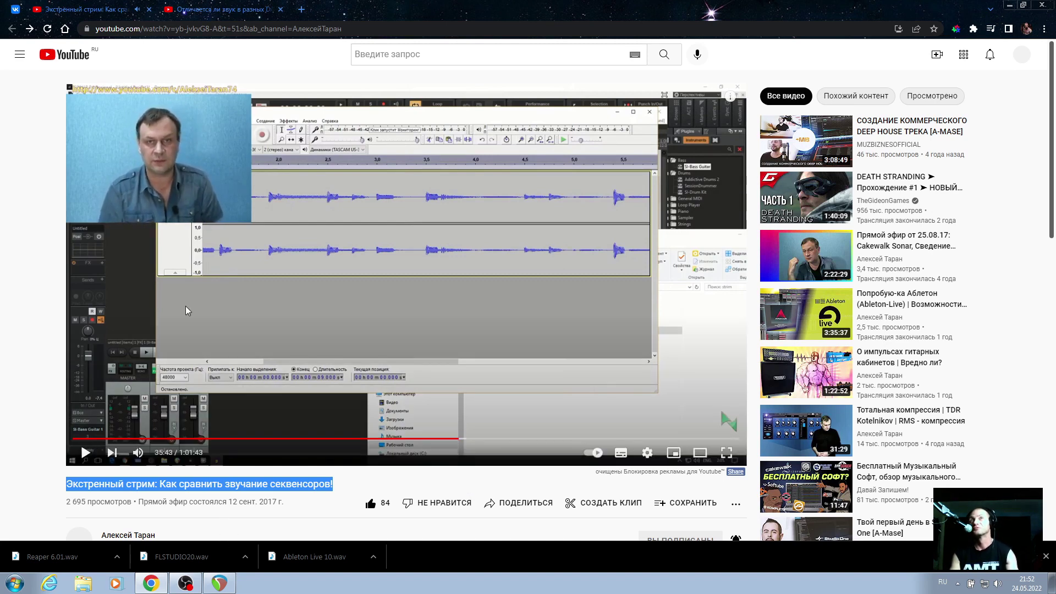
Play the second video comparing sound in different DAWs from 0:30, sampling the FL Studio, Reaper and Итог chapters.
{"action": "left_click", "coordinate": [223, 8]}
{"action": "left_click", "coordinate": [98, 439]}
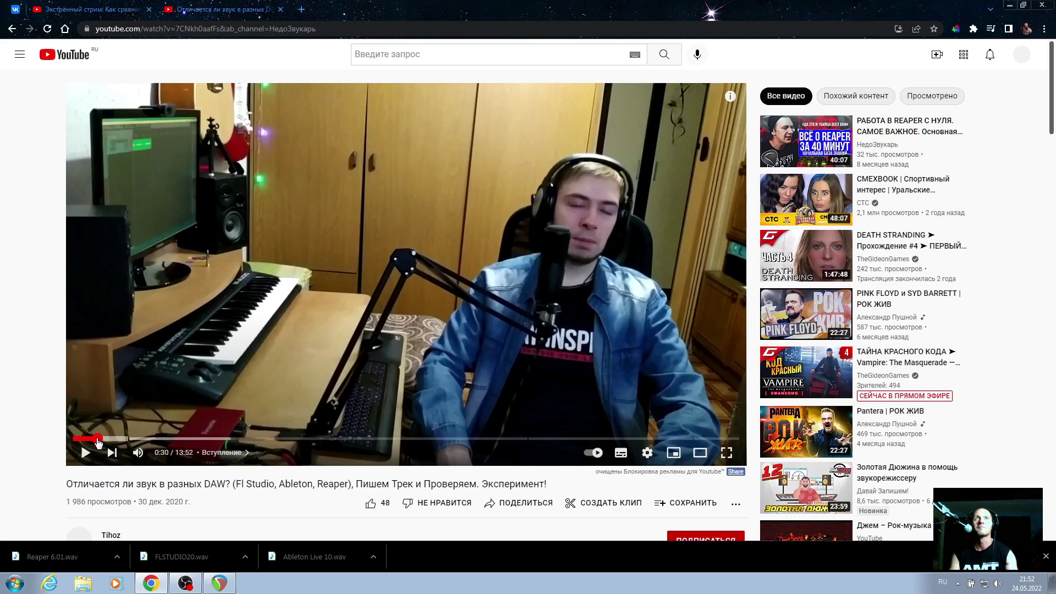
{"action": "key", "text": "space"}
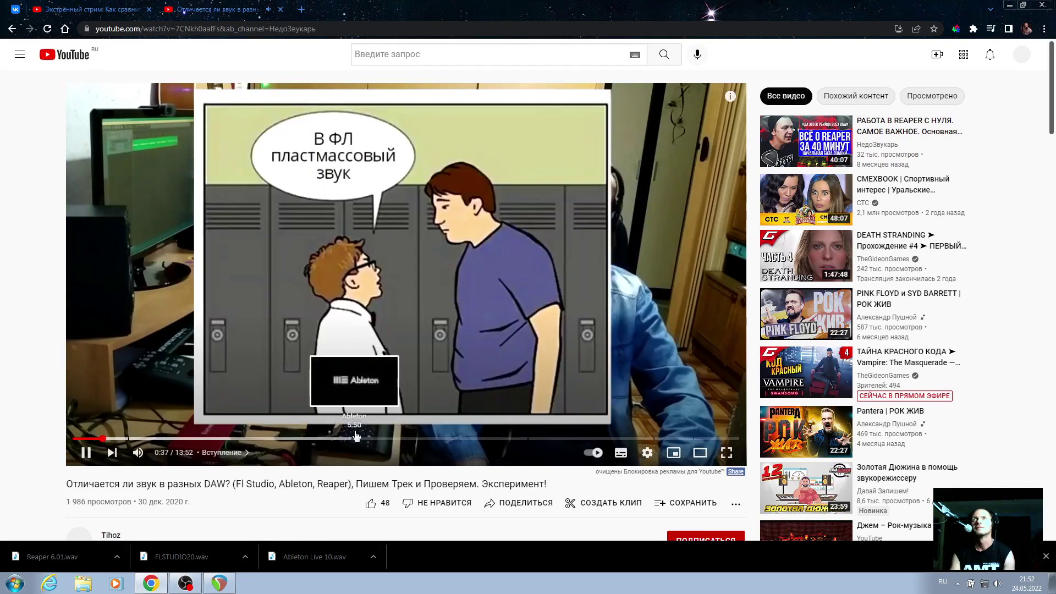
{"action": "left_click", "coordinate": [345, 438]}
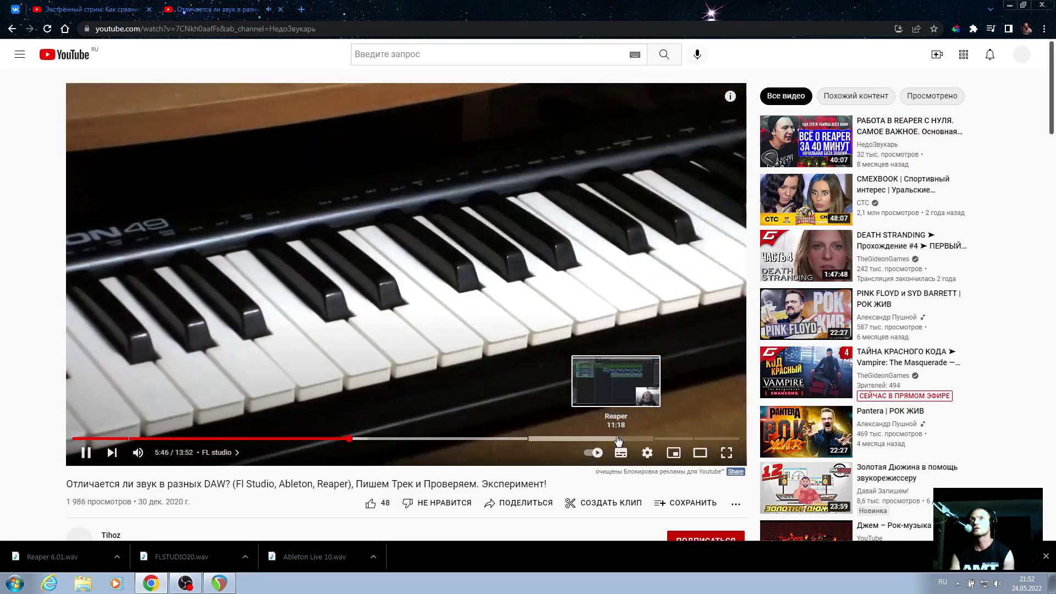
{"action": "left_click", "coordinate": [618, 439]}
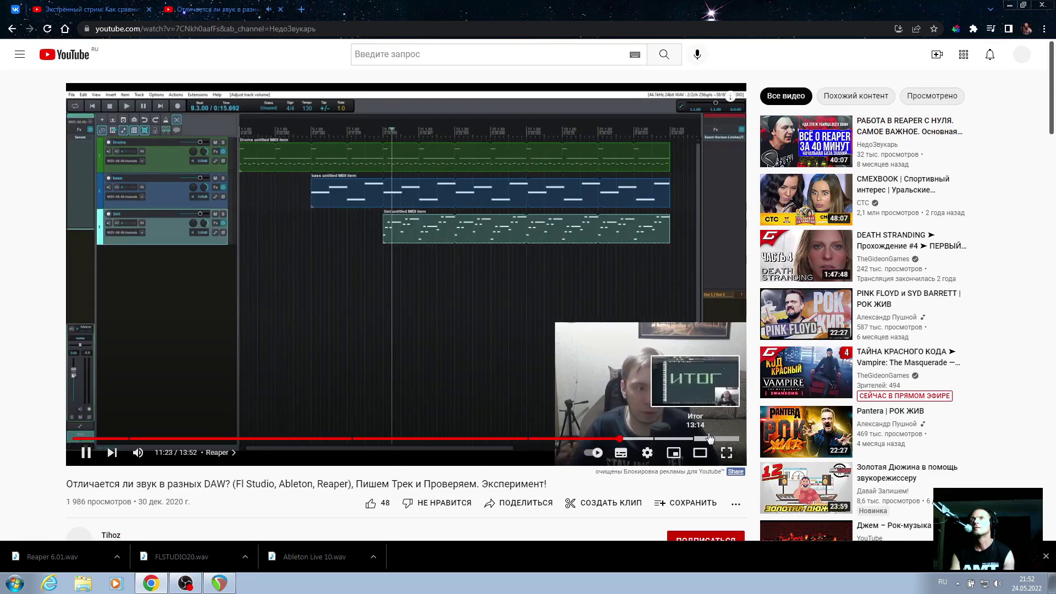
{"action": "left_click", "coordinate": [698, 439]}
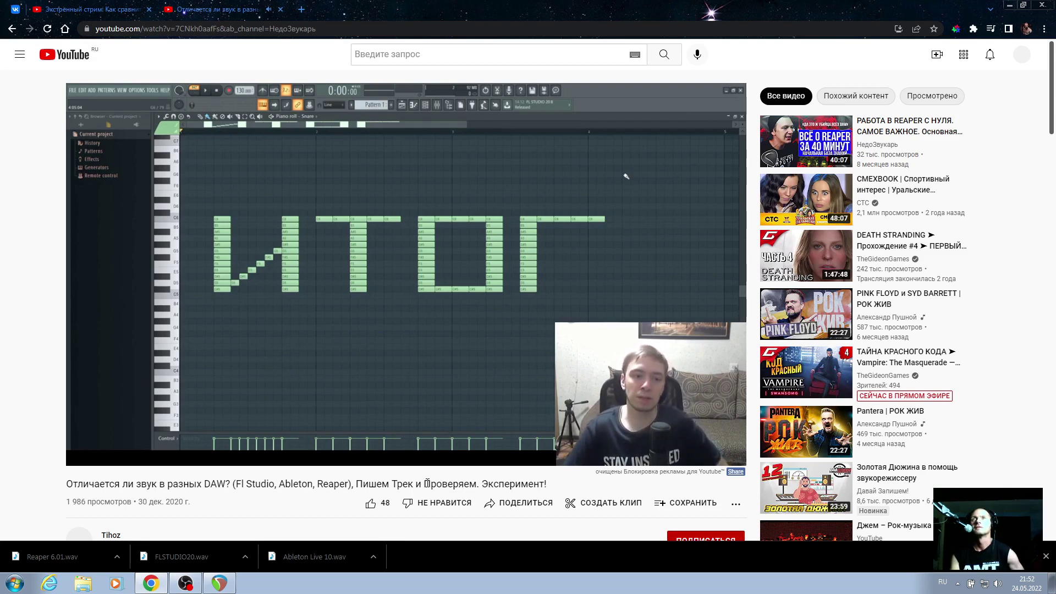
Pause the DAW-comparison video and examine its description for the WAV archive link and chapter list.
{"action": "scroll", "coordinate": [428, 487], "scroll_direction": "down", "scroll_amount": 2}
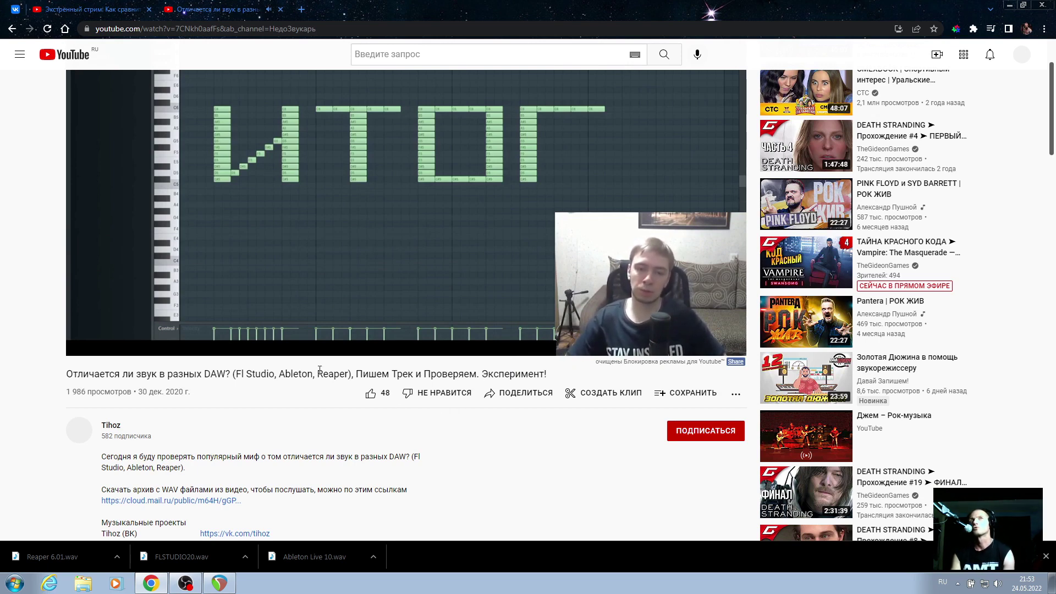
{"action": "left_click", "coordinate": [85, 342]}
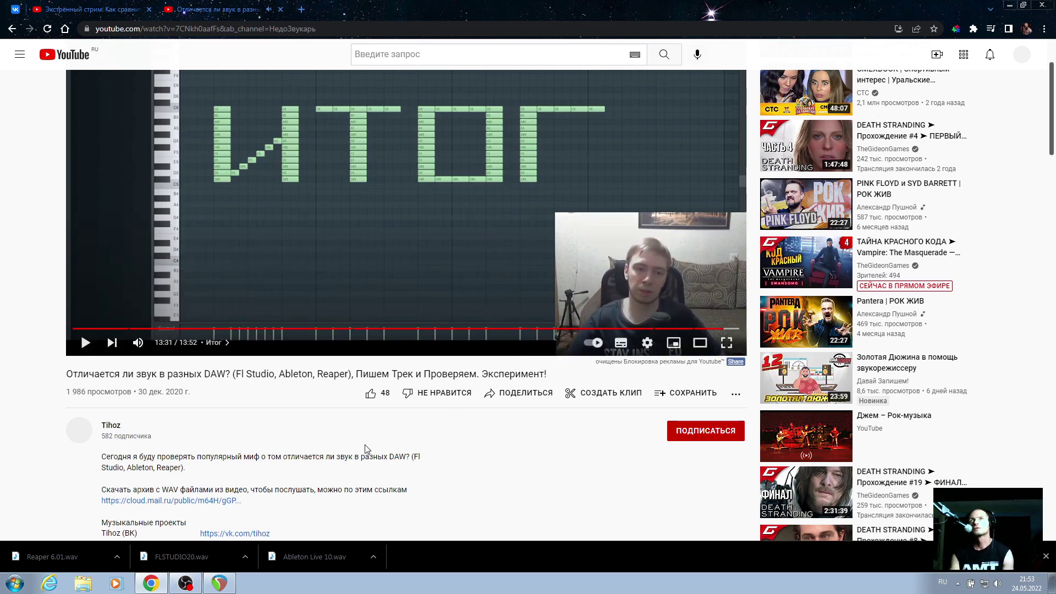
{"action": "scroll", "coordinate": [346, 449], "scroll_direction": "down", "scroll_amount": 2}
{"action": "scroll", "coordinate": [303, 444], "scroll_direction": "down", "scroll_amount": 3}
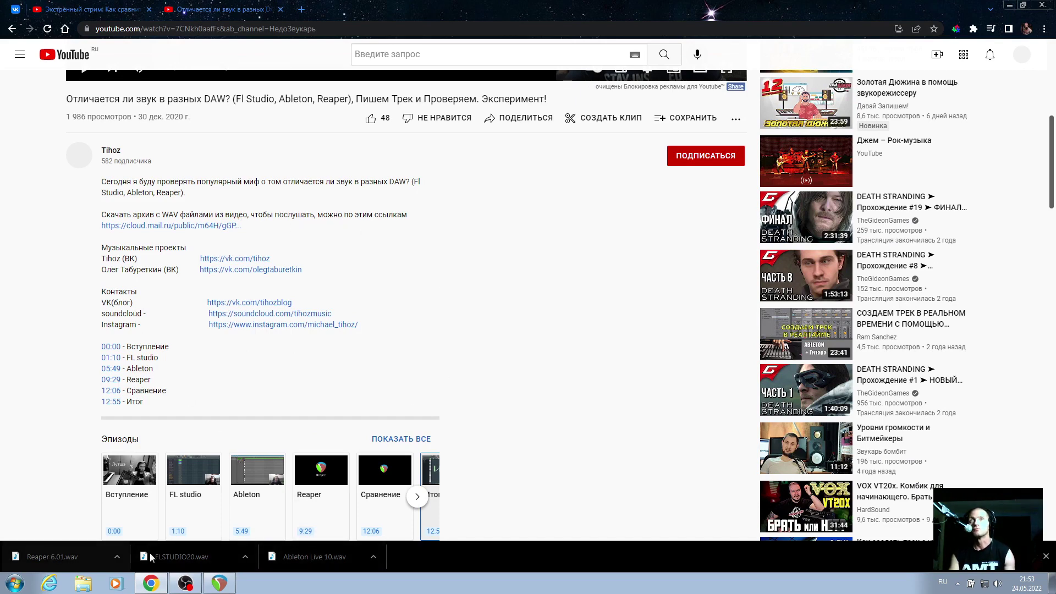
Switch from the browser to the Downloads folder over REAPER and delete the Ableton Live 10 WAV file.
{"action": "left_click", "coordinate": [1010, 5]}
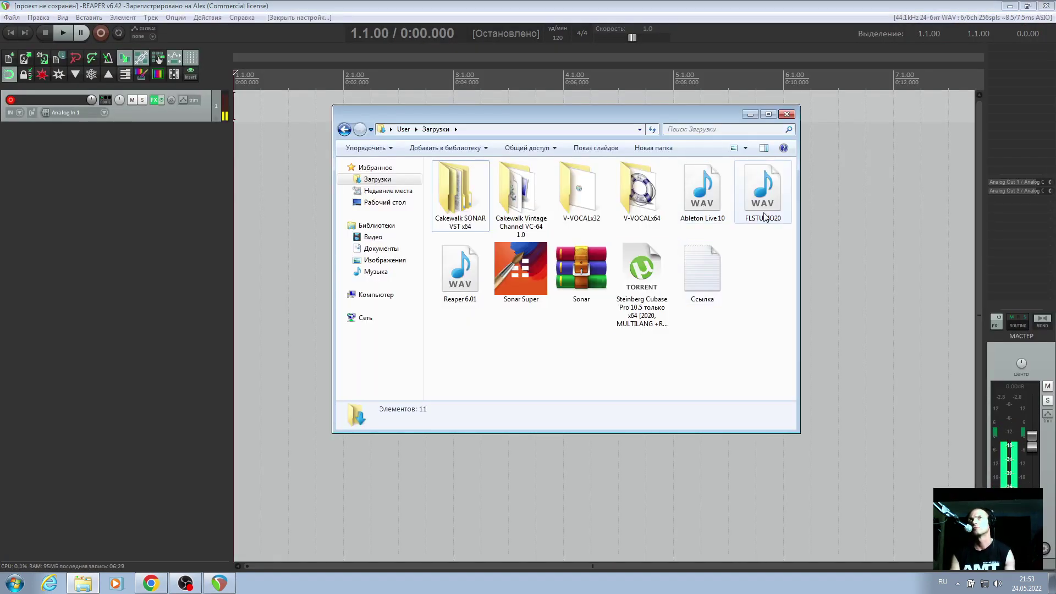
{"action": "left_click", "coordinate": [703, 206]}
{"action": "key", "text": "Delete"}
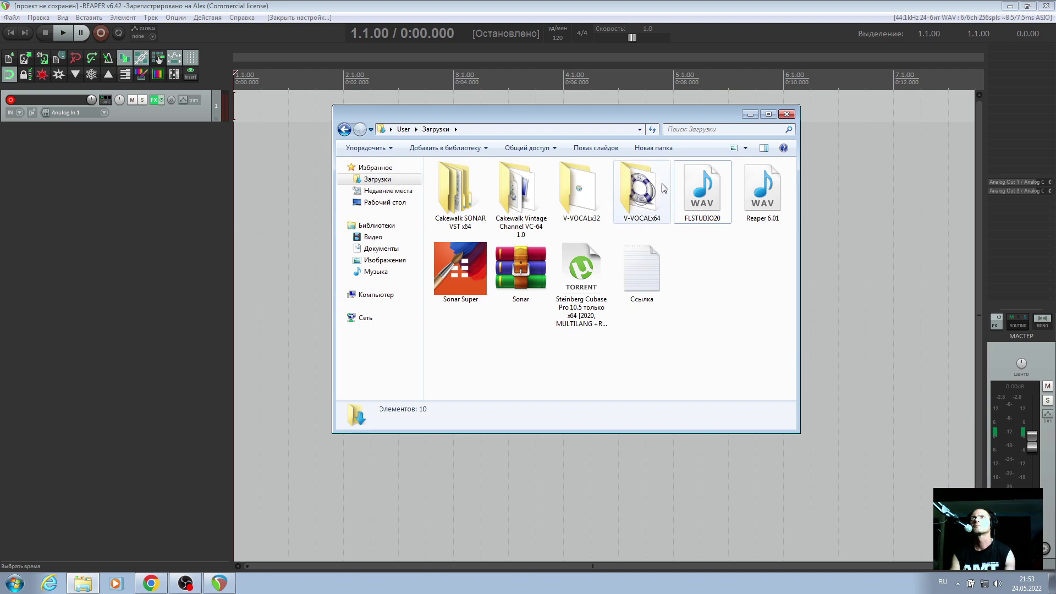
Import FLSTUDIO20 and Reaper 6.01 from the Downloads folder as separate tracks at the project start, and minimize the folder window.
{"action": "left_click_drag", "start_coordinate": [523, 202], "coordinate": [245, 212]}
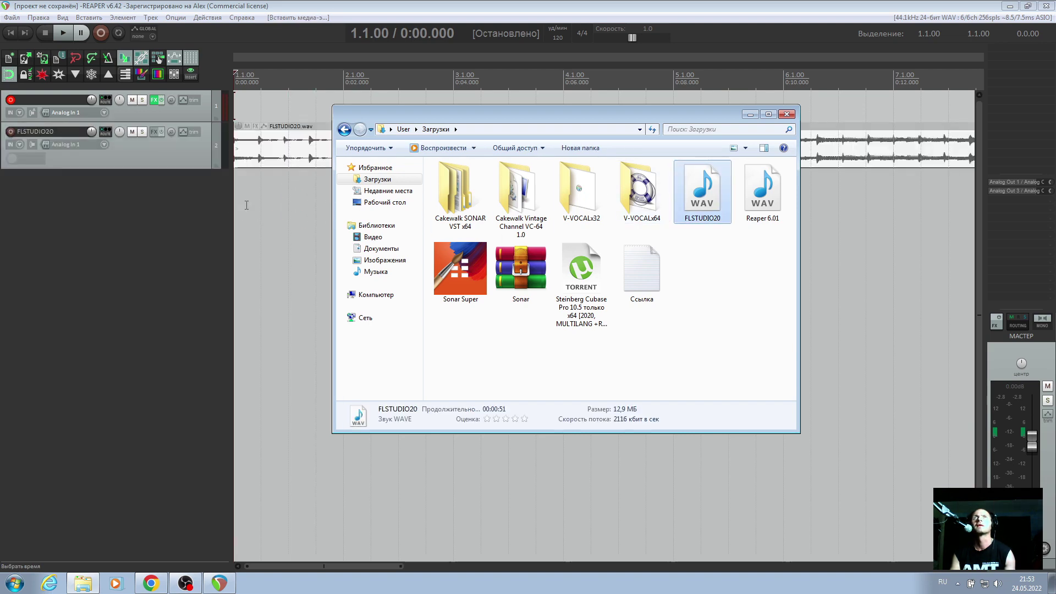
{"action": "left_click_drag", "start_coordinate": [763, 192], "coordinate": [234, 227]}
{"action": "left_click", "coordinate": [751, 114]}
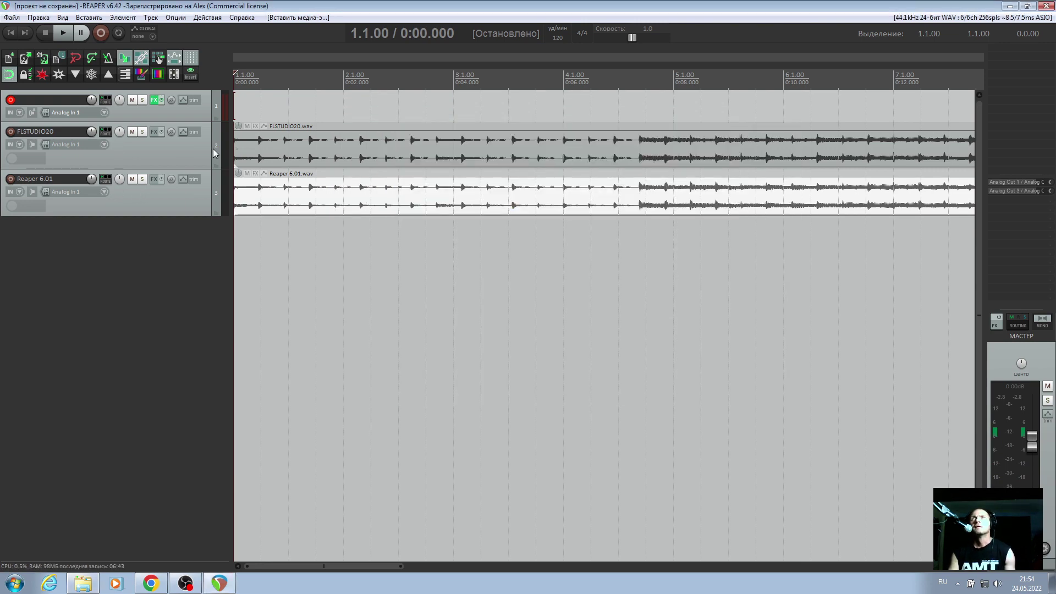
Trim the end of the Reaper 6.01 clip to 23.2.00, split the FLSTUDIO20 clip at that point and delete its tail.
{"action": "left_click_drag", "start_coordinate": [272, 566], "coordinate": [725, 556]}
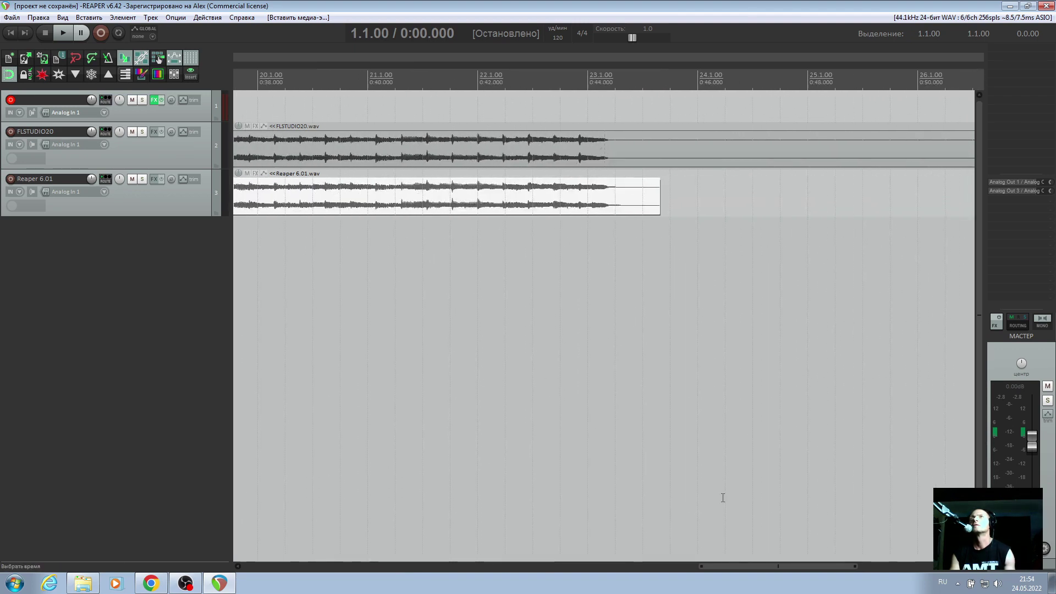
{"action": "left_click_drag", "start_coordinate": [660, 196], "coordinate": [616, 202]}
{"action": "left_click", "coordinate": [617, 155]}
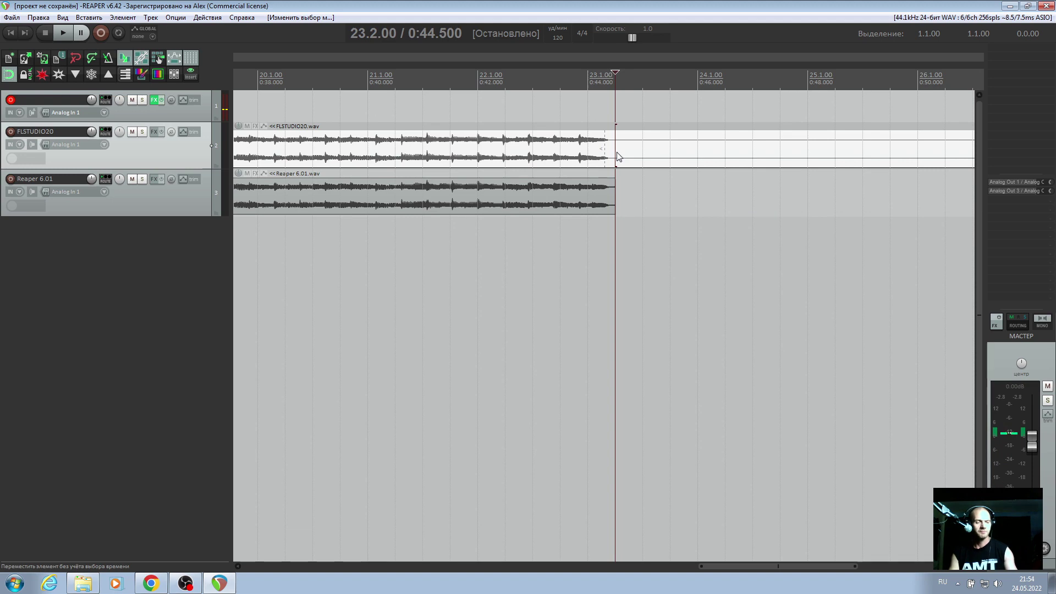
{"action": "key", "text": "s"}
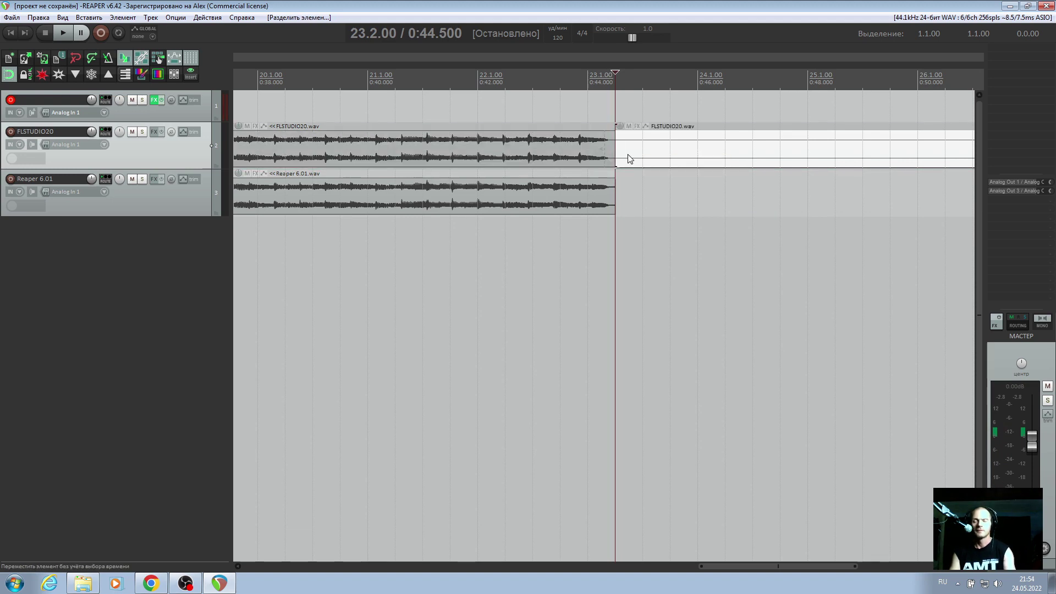
{"action": "key", "text": "Delete"}
Shorten the FLSTUDIO20 and Reaper 6.01 clips so both end at bar 23.1.00.
{"action": "left_click_drag", "start_coordinate": [616, 162], "coordinate": [588, 162]}
{"action": "left_click_drag", "start_coordinate": [611, 198], "coordinate": [588, 198]}
{"action": "left_click_drag", "start_coordinate": [715, 567], "coordinate": [259, 577]}
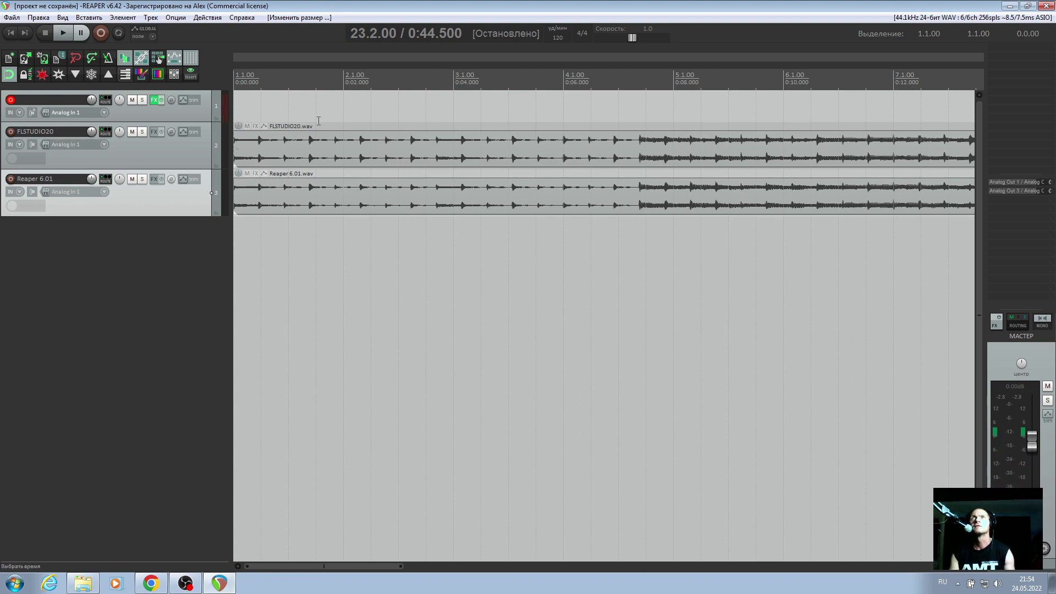
Inspect the trimmed ends of both clips at close range and return the cursor to the project start.
{"action": "left_click", "coordinate": [964, 569]}
{"action": "left_click", "coordinate": [964, 568]}
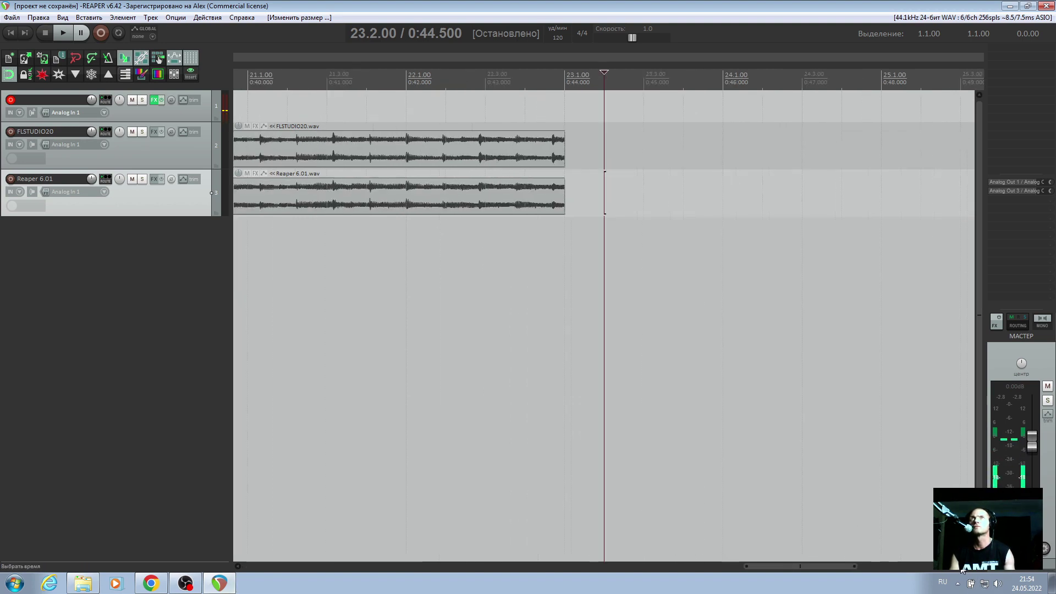
{"action": "left_click", "coordinate": [964, 568]}
{"action": "left_click", "coordinate": [964, 568]}
{"action": "left_click", "coordinate": [964, 569]}
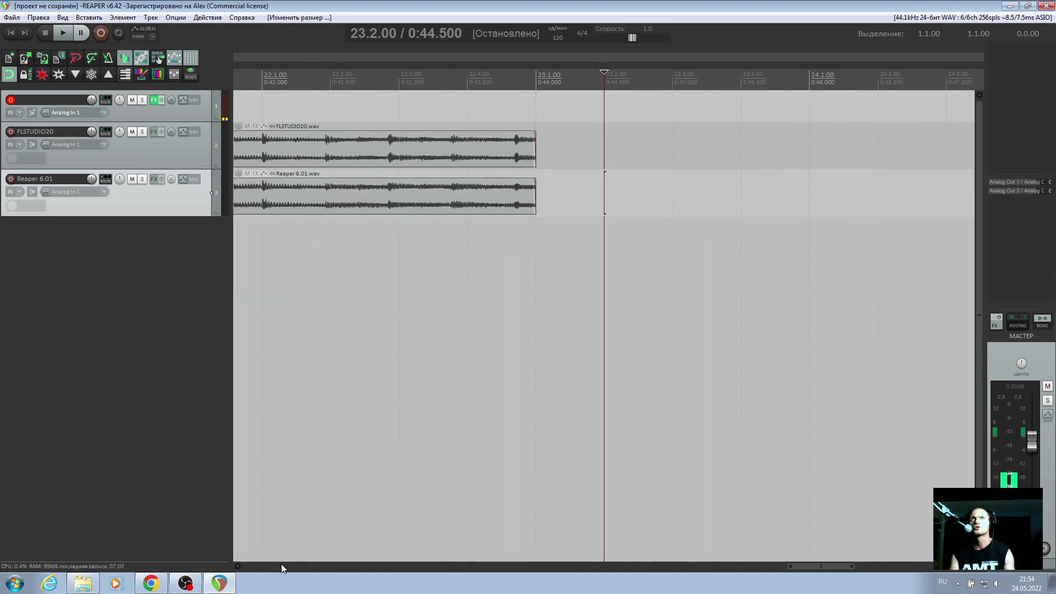
{"action": "left_click", "coordinate": [10, 33]}
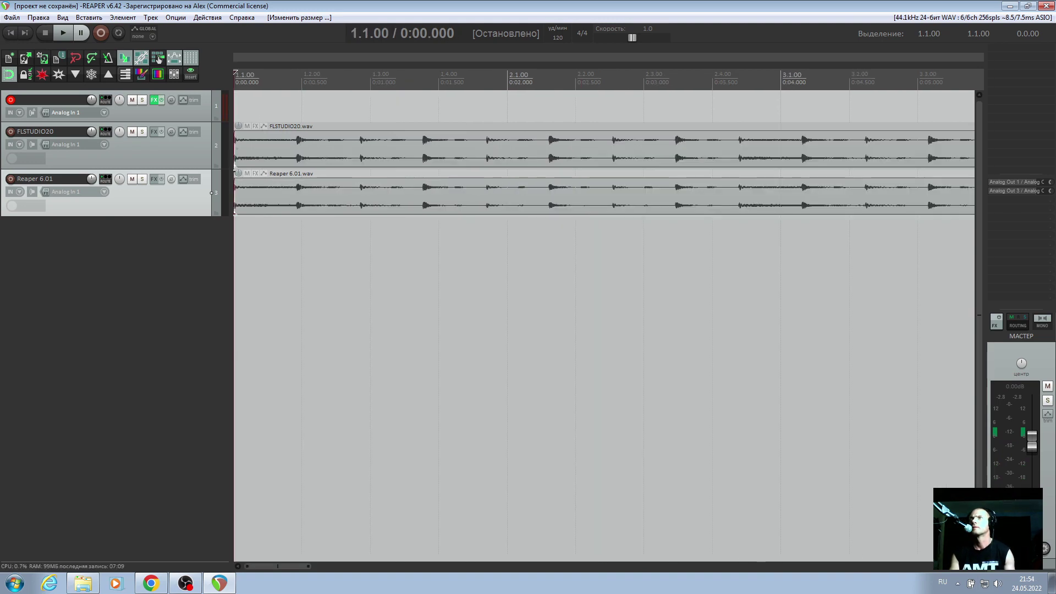
Enlarge the track heights and compare the FLSTUDIO20 and Reaper 6.01 waveforms along the opening bars.
{"action": "left_click", "coordinate": [979, 552]}
{"action": "left_click", "coordinate": [980, 552]}
{"action": "left_click", "coordinate": [980, 552]}
{"action": "left_click", "coordinate": [979, 552]}
{"action": "left_click", "coordinate": [980, 552]}
{"action": "left_click", "coordinate": [979, 552]}
{"action": "left_click", "coordinate": [979, 552]}
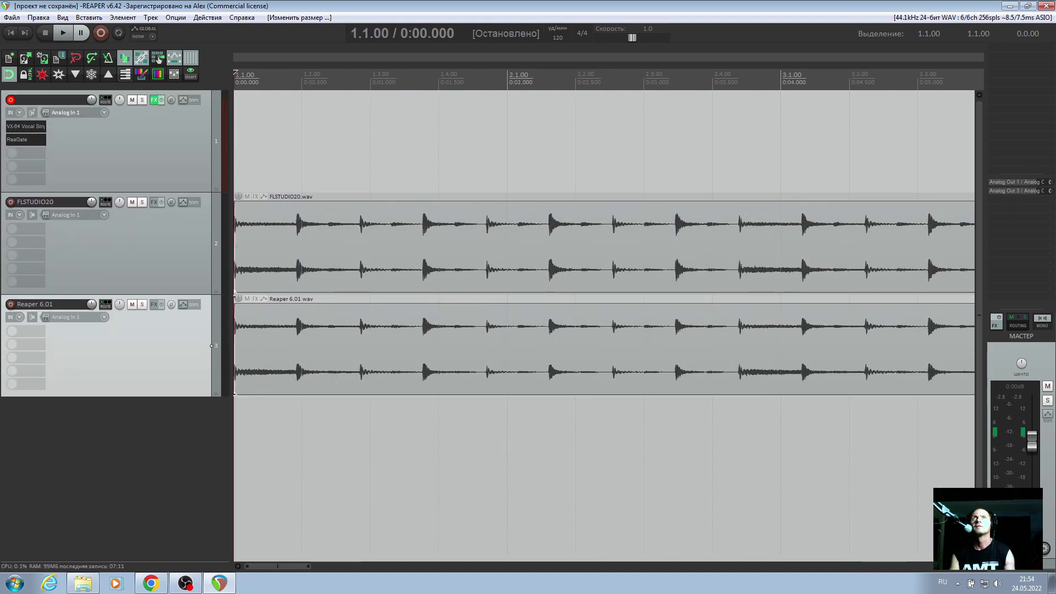
{"action": "left_click_drag", "start_coordinate": [263, 566], "coordinate": [348, 564]}
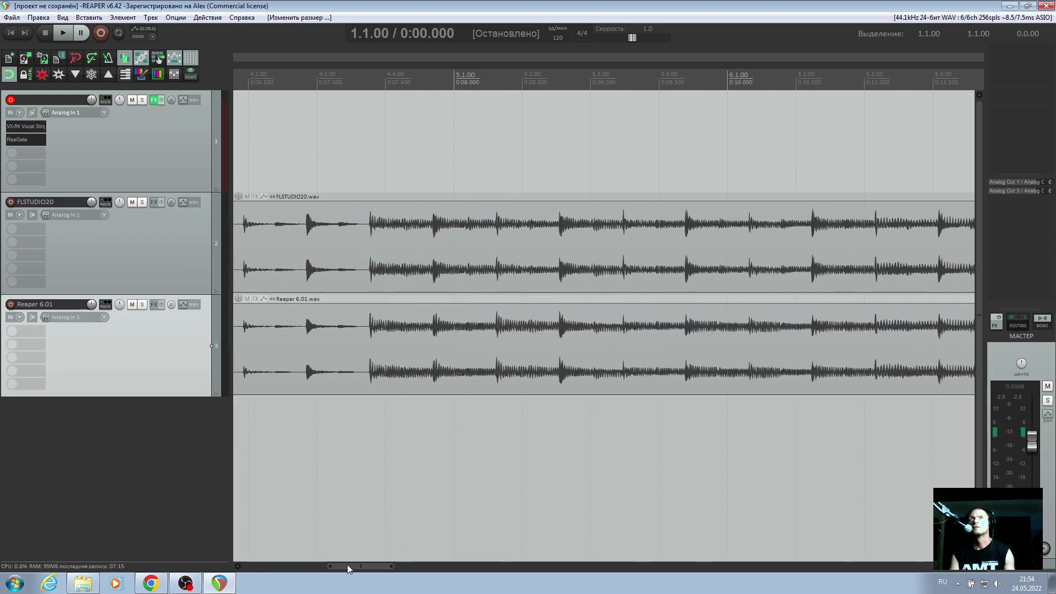
{"action": "left_click_drag", "start_coordinate": [348, 565], "coordinate": [237, 560]}
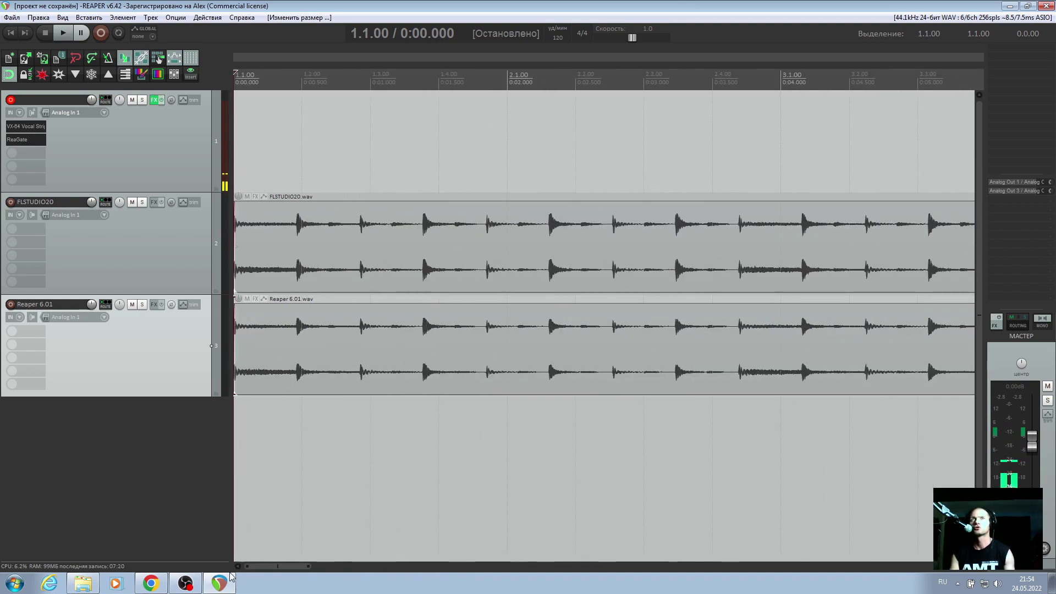
Invert the phase of the Reaper 6.01 track.
{"action": "left_click", "coordinate": [121, 467]}
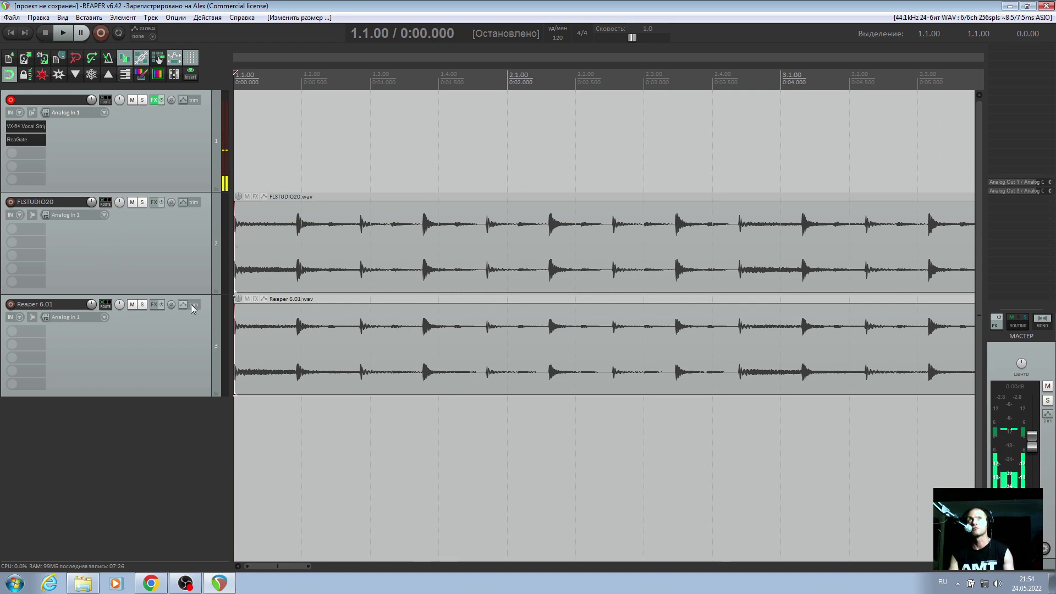
{"action": "left_click", "coordinate": [171, 305]}
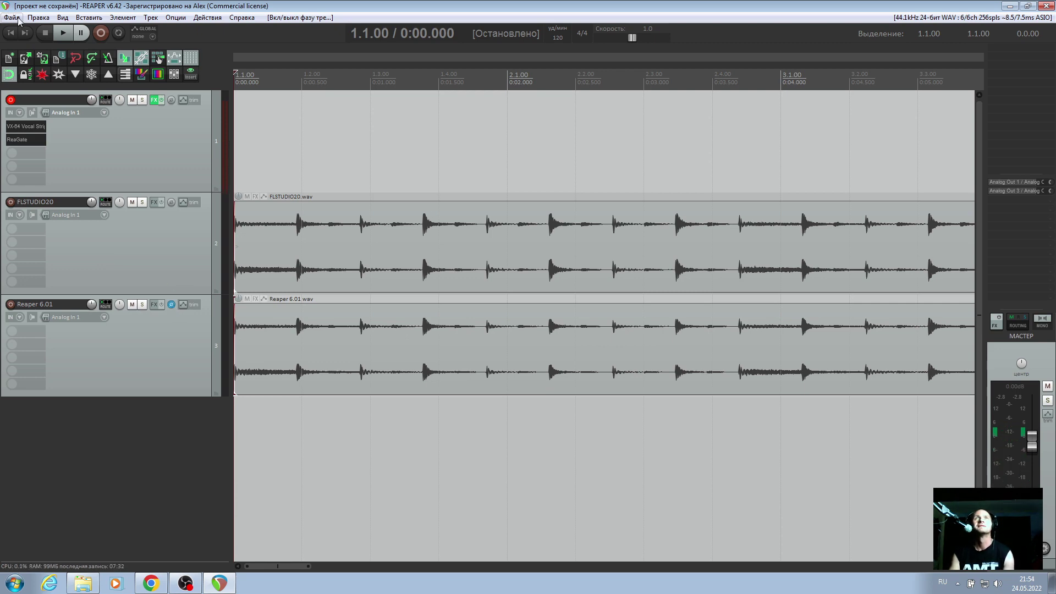
Render the master mix of the entire project to a stereo 24-bit PCM WAV at 44100 Hz, and close the render report.
{"action": "left_click", "coordinate": [103, 242]}
{"action": "left_click", "coordinate": [139, 348]}
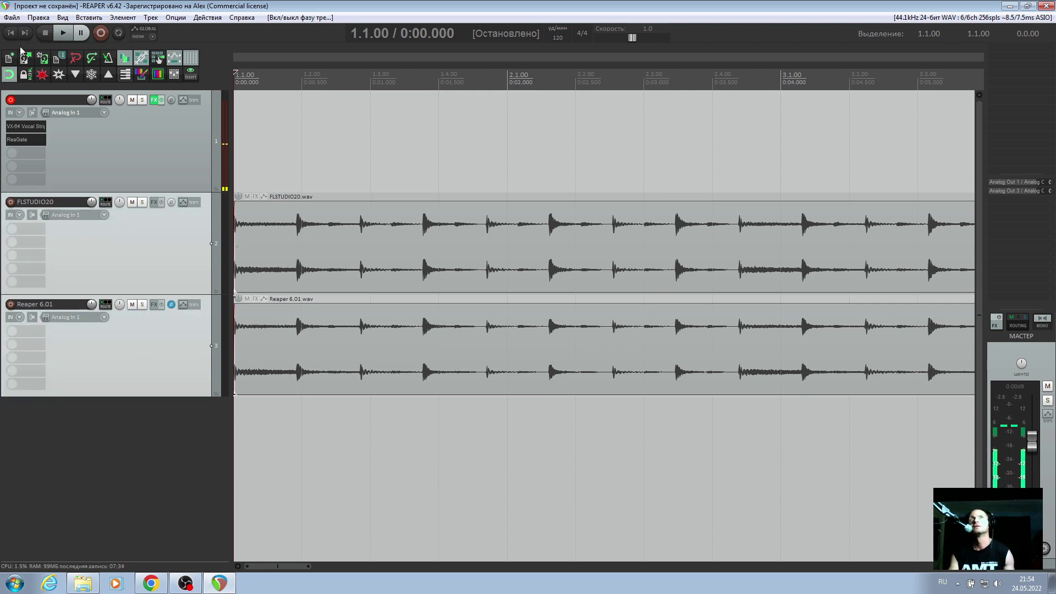
{"action": "key", "text": "ctrl+alt+r"}
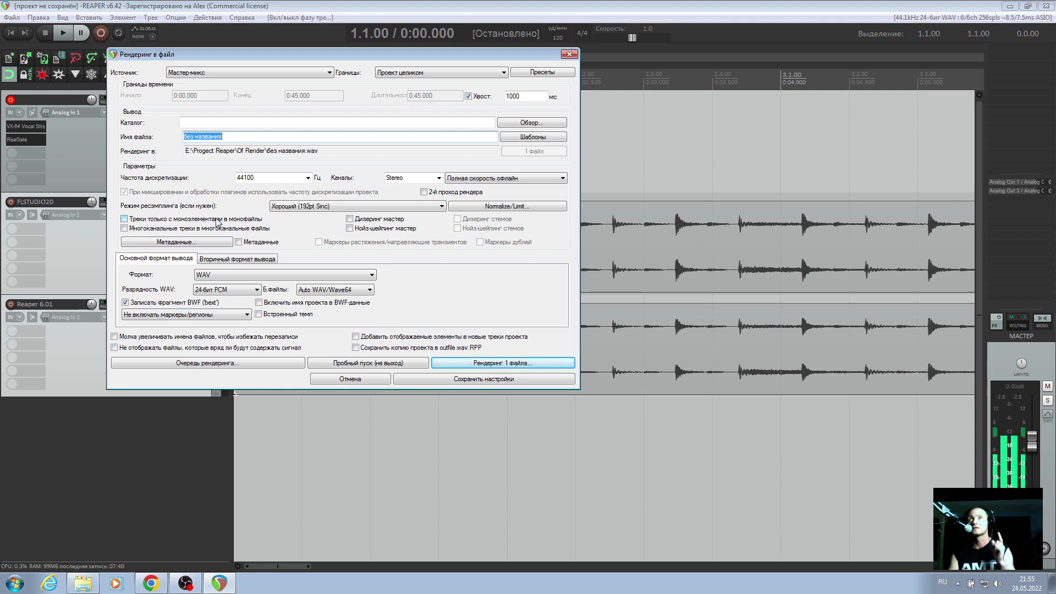
{"action": "left_click", "coordinate": [470, 367]}
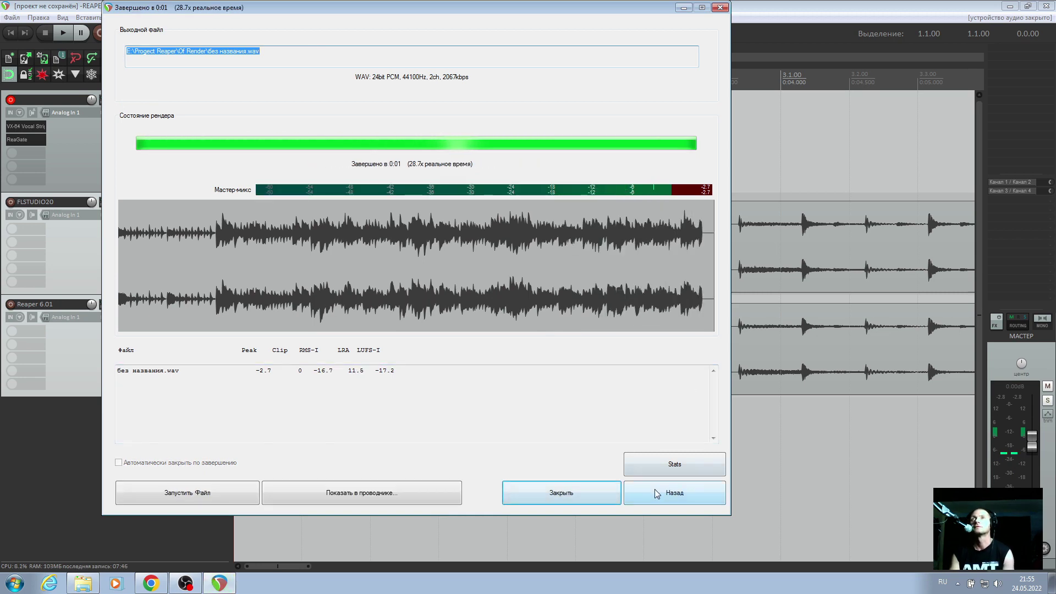
{"action": "left_click", "coordinate": [572, 500]}
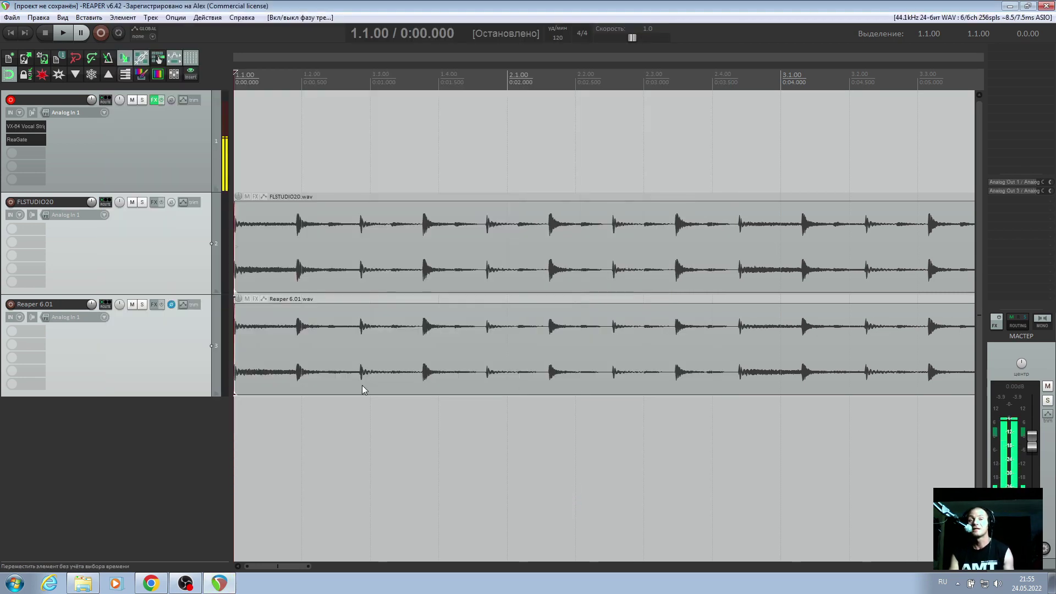
Delete the Reaper 6.01 track from the project.
{"action": "left_click", "coordinate": [147, 361]}
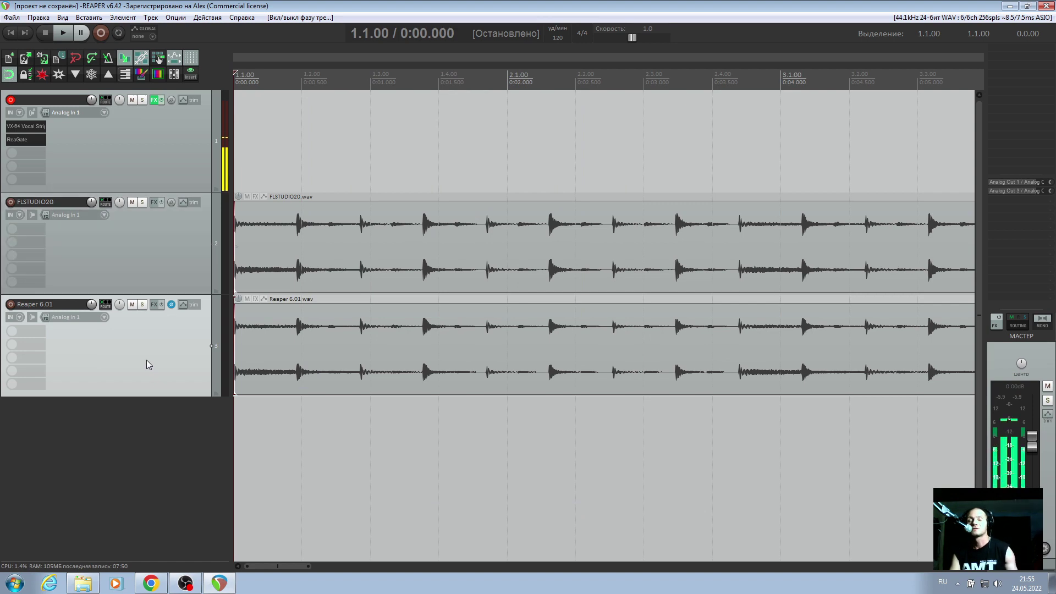
{"action": "key", "text": "Delete"}
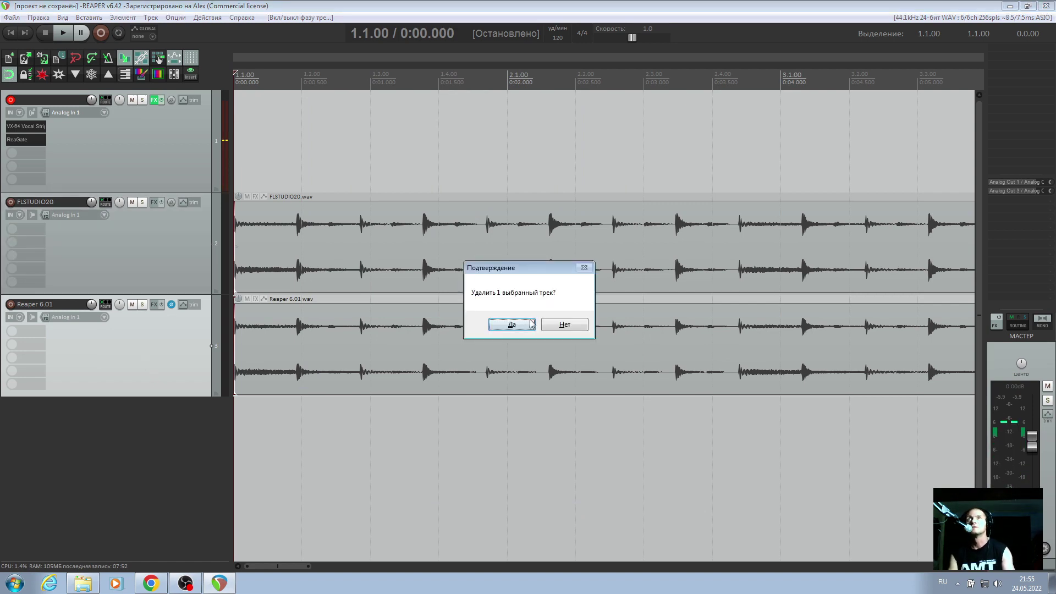
{"action": "left_click", "coordinate": [511, 328]}
Import Ableton Live 10.wav from the Downloads folder onto a new track below FLSTUDIO20 at the project start and trim its end to 23.1.00.
{"action": "left_click", "coordinate": [83, 584]}
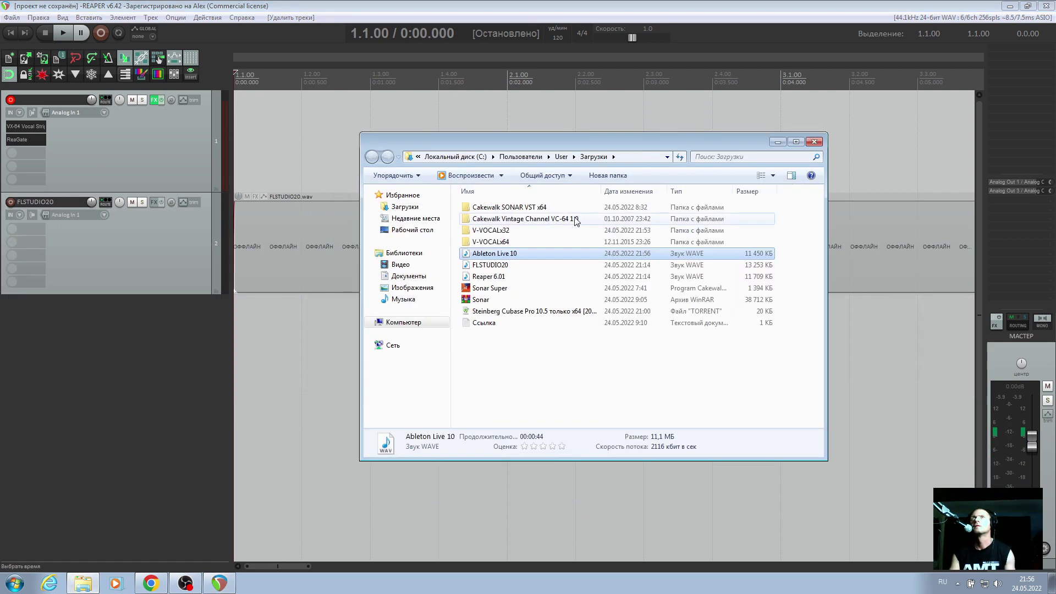
{"action": "left_click_drag", "start_coordinate": [530, 145], "coordinate": [757, 329]}
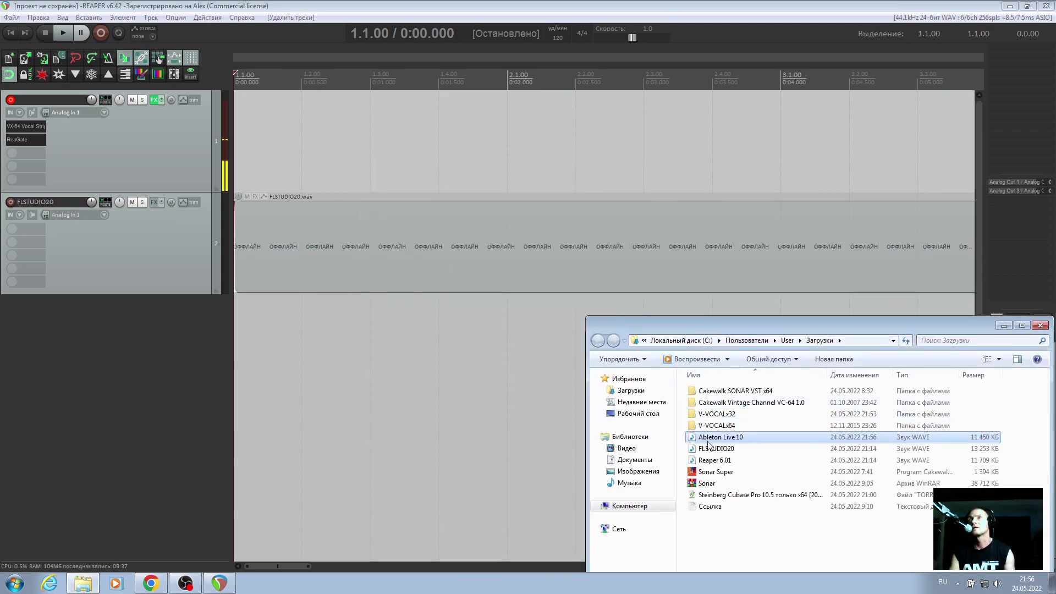
{"action": "left_click_drag", "start_coordinate": [705, 439], "coordinate": [268, 362]}
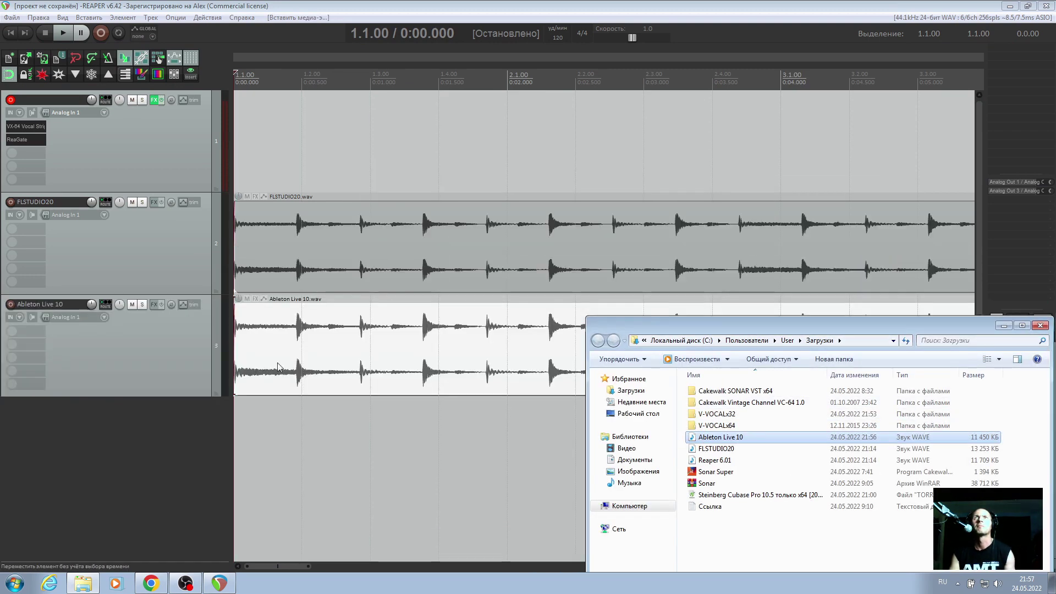
{"action": "left_click_drag", "start_coordinate": [777, 336], "coordinate": [455, 375]}
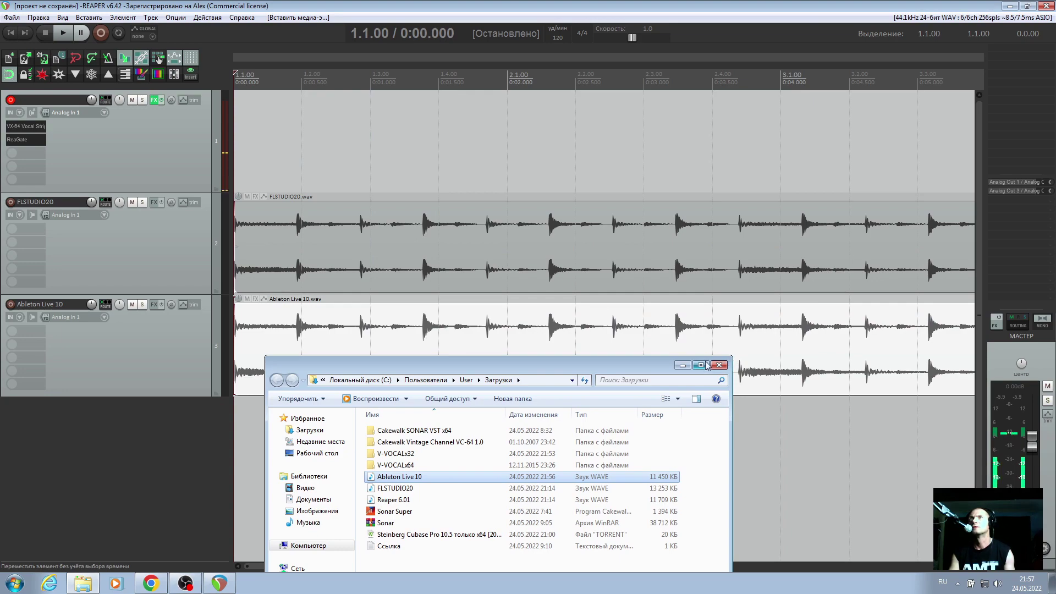
{"action": "left_click", "coordinate": [682, 366]}
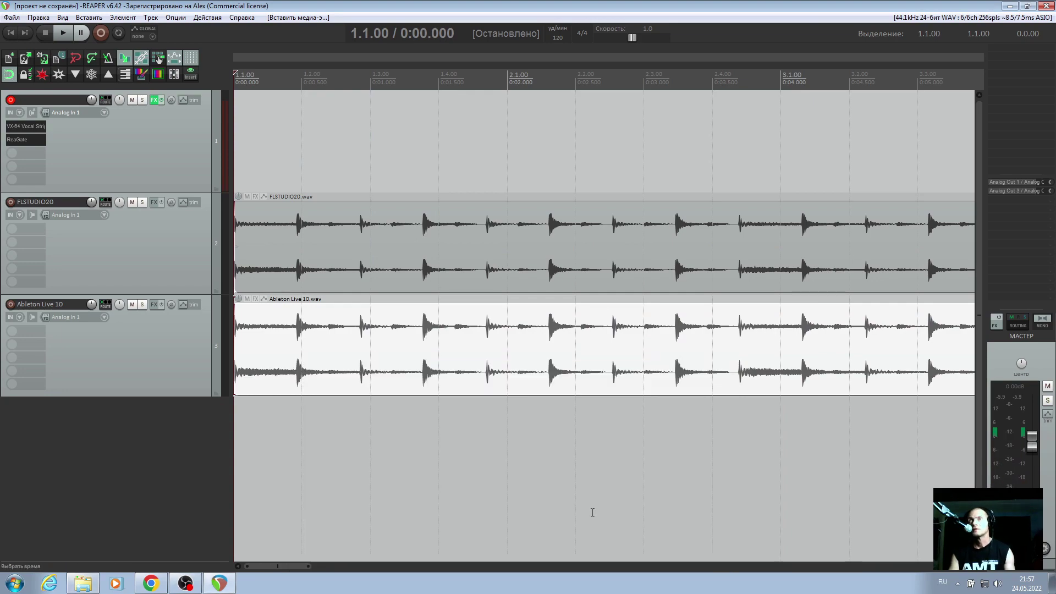
{"action": "left_click_drag", "start_coordinate": [258, 566], "coordinate": [803, 567]}
{"action": "left_click_drag", "start_coordinate": [576, 360], "coordinate": [533, 360]}
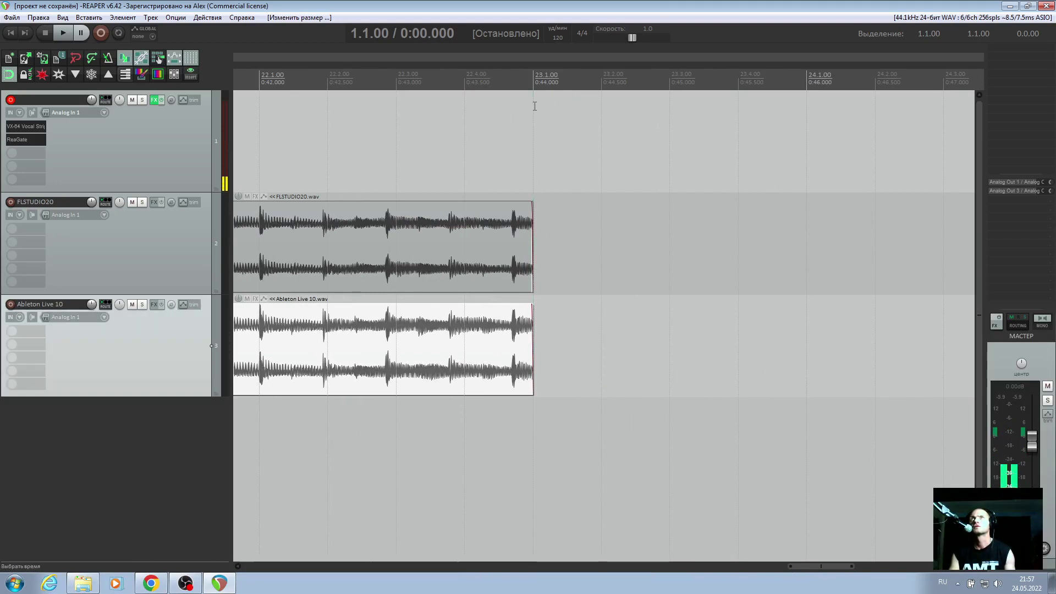
Invert the phase of the FLSTUDIO20 track.
{"action": "left_click", "coordinate": [130, 258]}
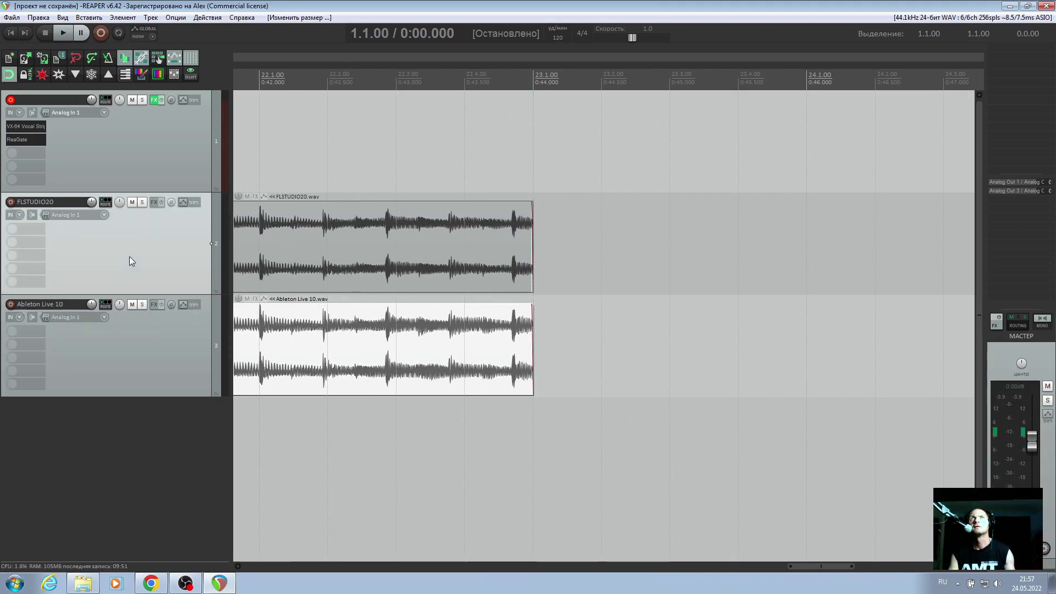
{"action": "left_click", "coordinate": [131, 341]}
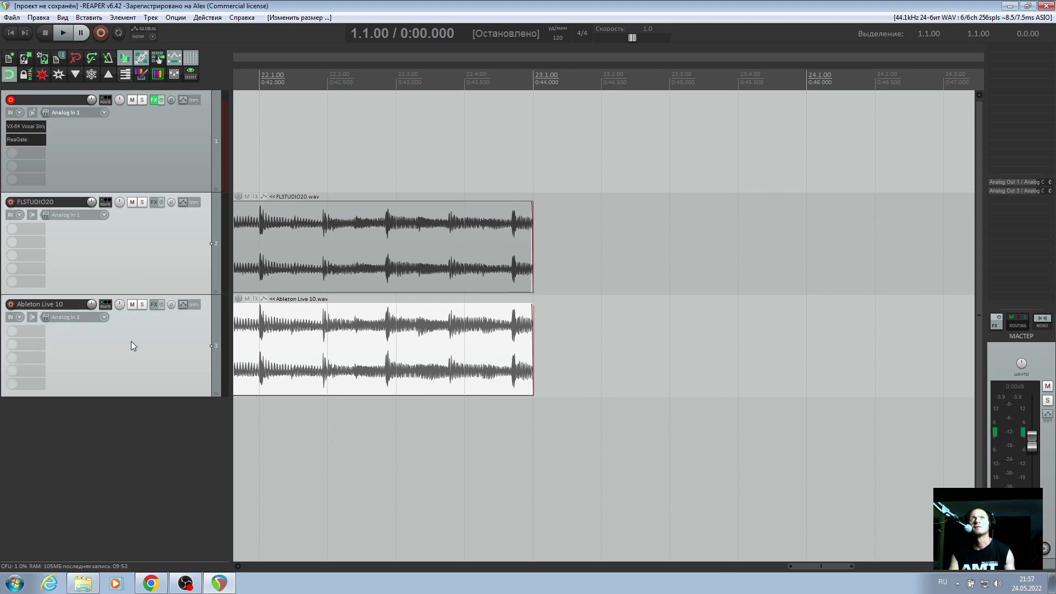
{"action": "left_click", "coordinate": [147, 260]}
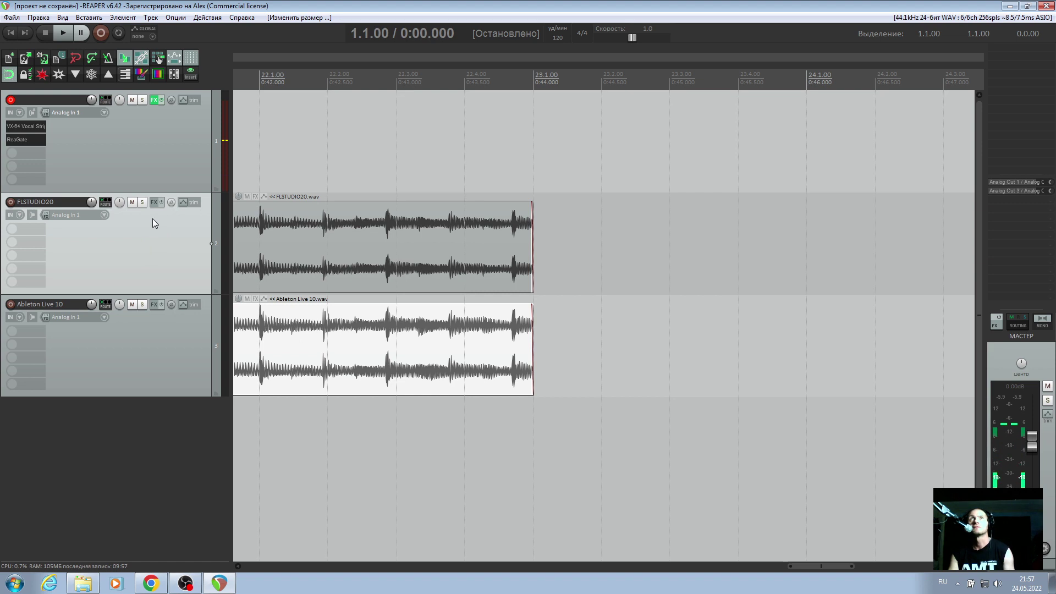
{"action": "left_click", "coordinate": [171, 202]}
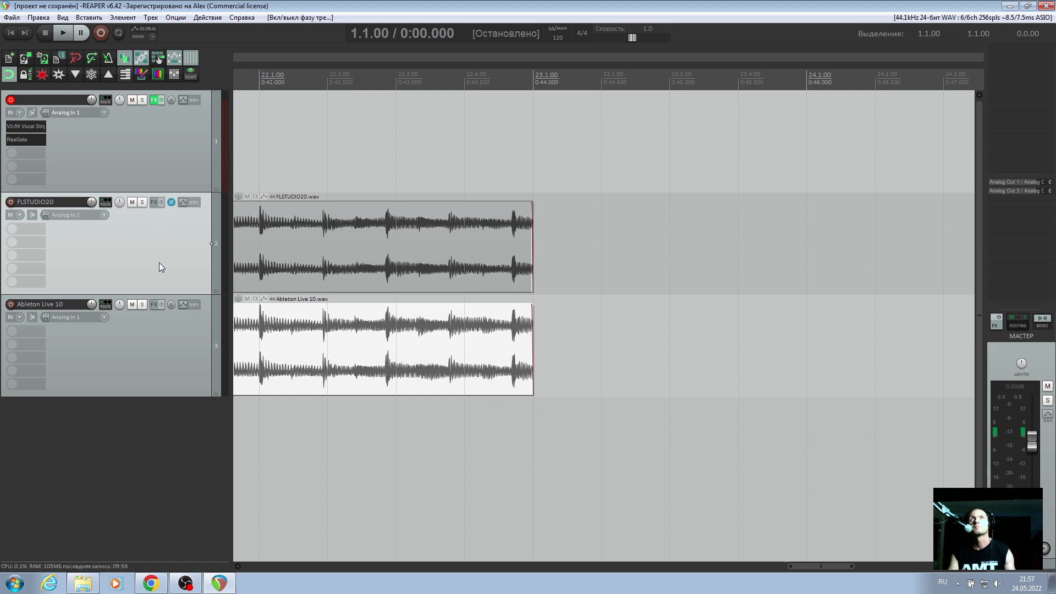
Render the entire project's master mix as a 24-bit, 44100 Hz stereo WAV into the Music folder, overwriting без названия.wav, and close the render dialog.
{"action": "left_click", "coordinate": [12, 18]}
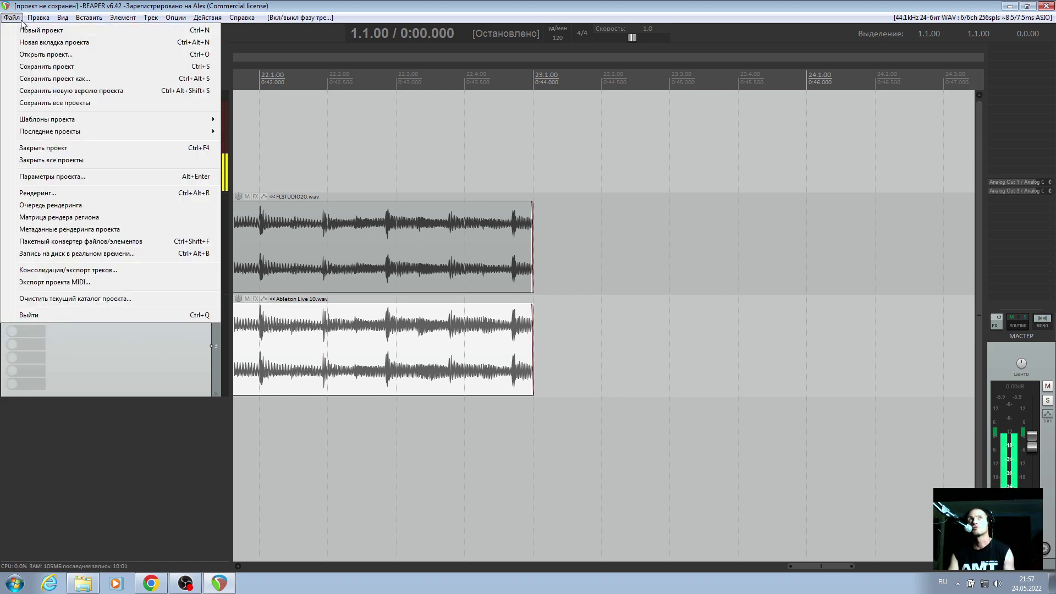
{"action": "left_click", "coordinate": [39, 193]}
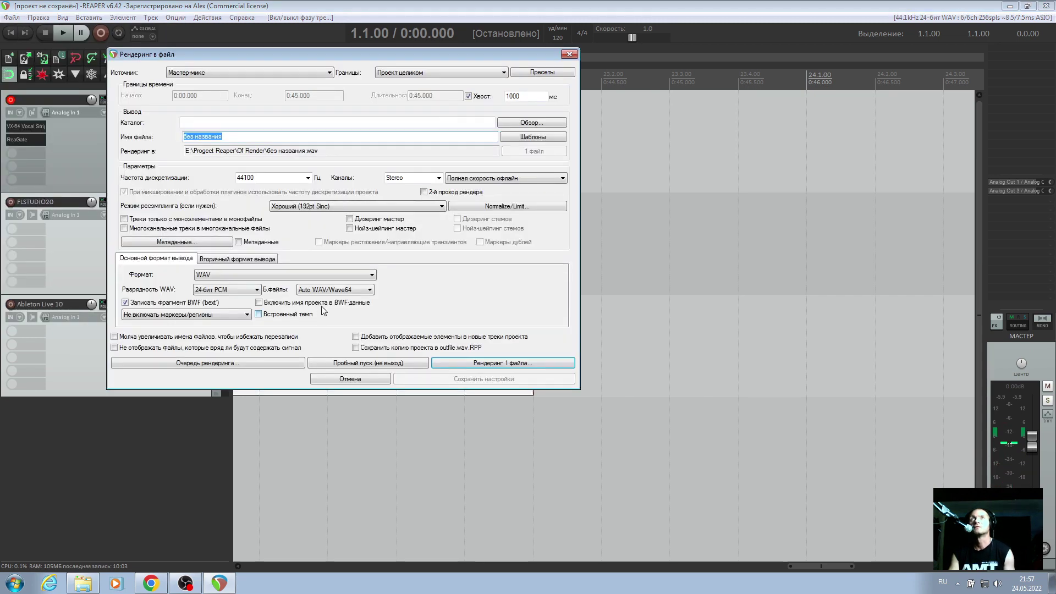
{"action": "left_click", "coordinate": [527, 123]}
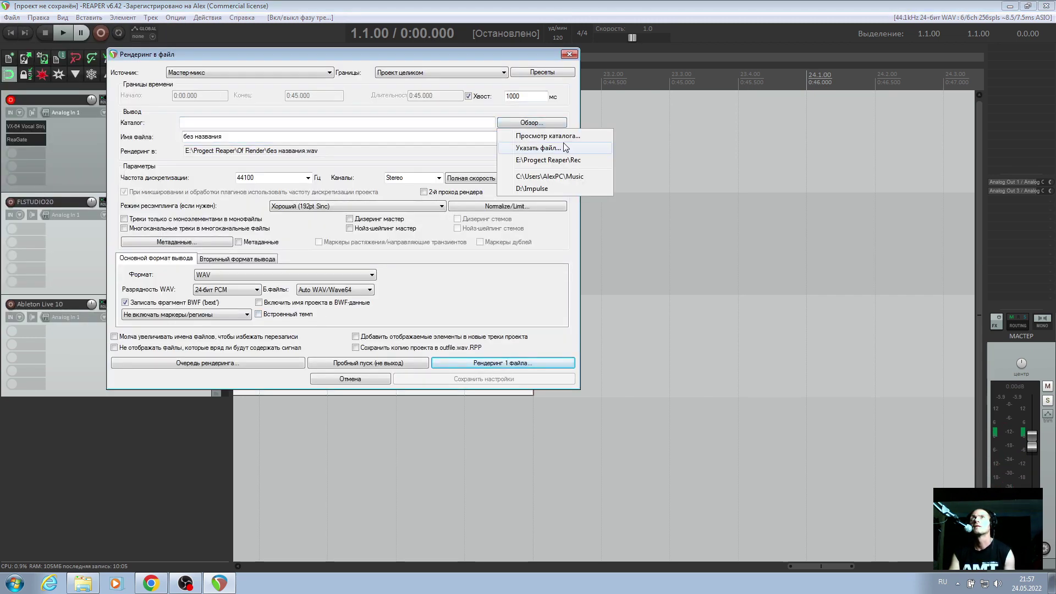
{"action": "left_click", "coordinate": [580, 177]}
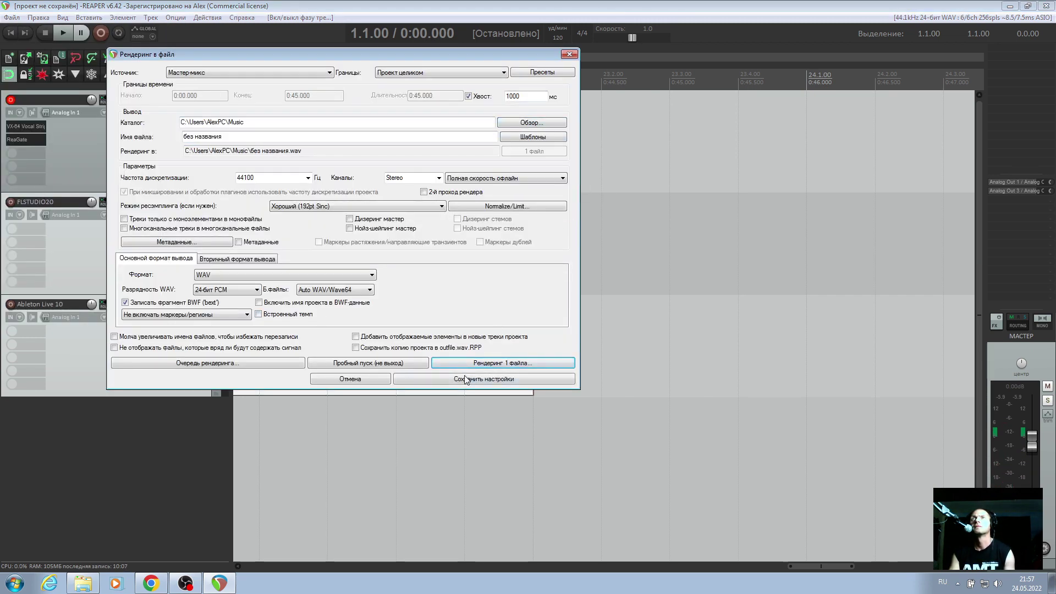
{"action": "left_click", "coordinate": [483, 363]}
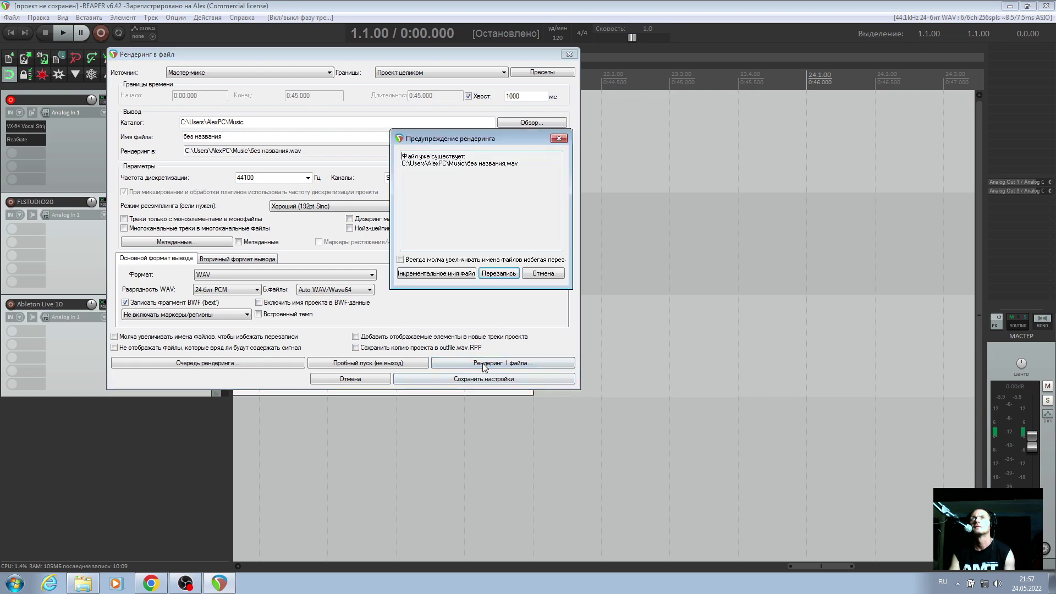
{"action": "left_click", "coordinate": [505, 274]}
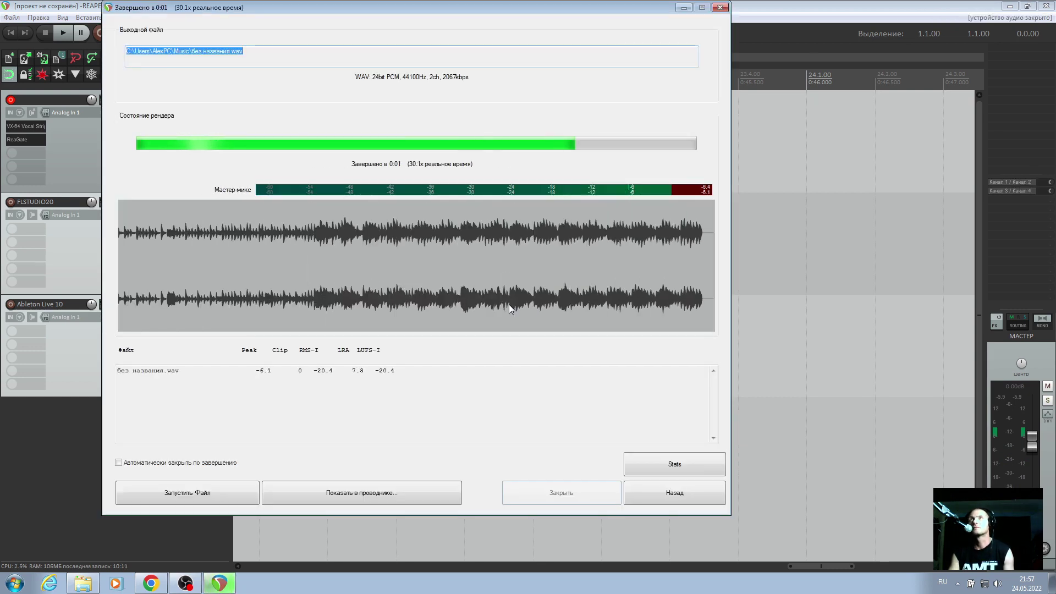
{"action": "left_click", "coordinate": [678, 491]}
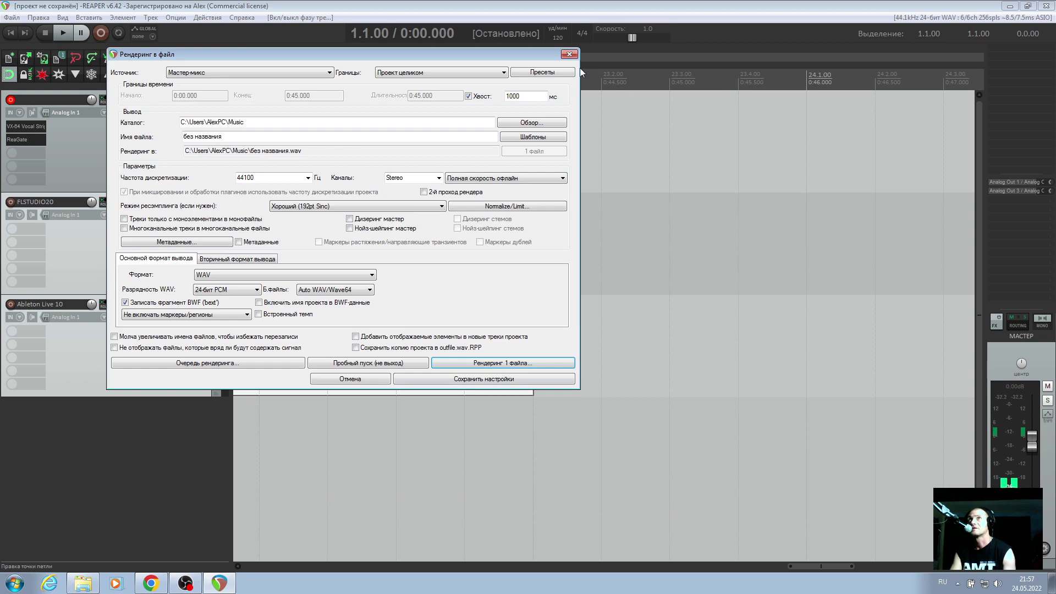
{"action": "left_click", "coordinate": [570, 54]}
Delete the FLSTUDIO20 and Ableton Live 10 tracks from the project.
{"action": "left_click", "coordinate": [130, 273]}
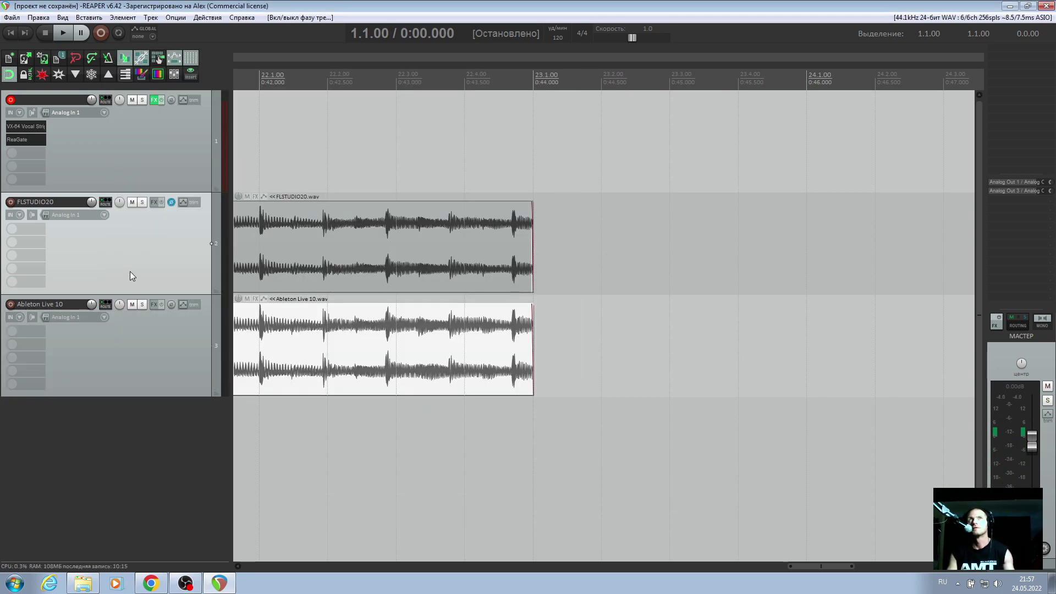
{"action": "right_click", "coordinate": [137, 342]}
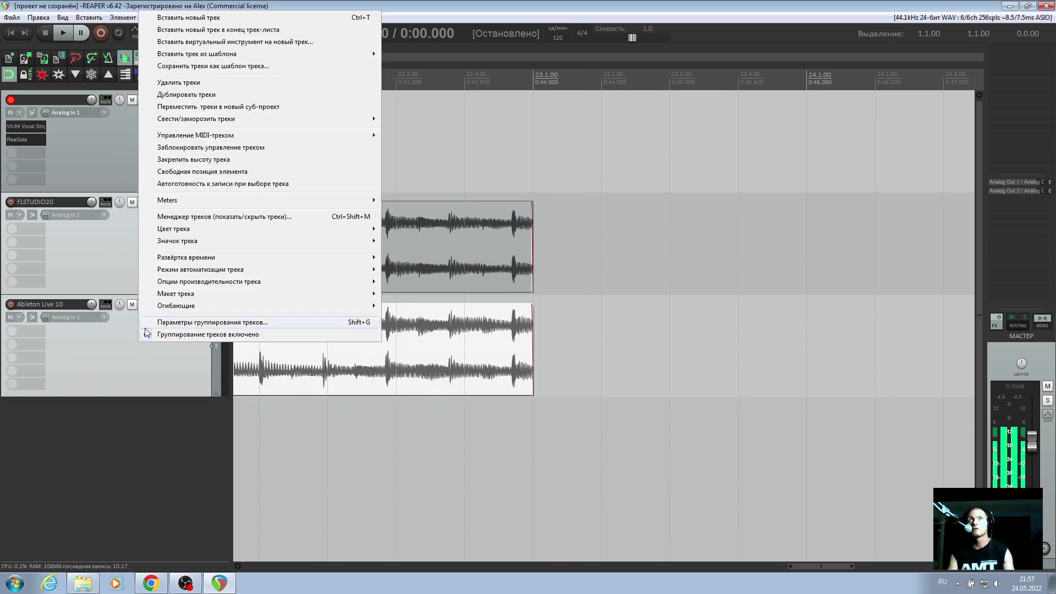
{"action": "left_click", "coordinate": [185, 82]}
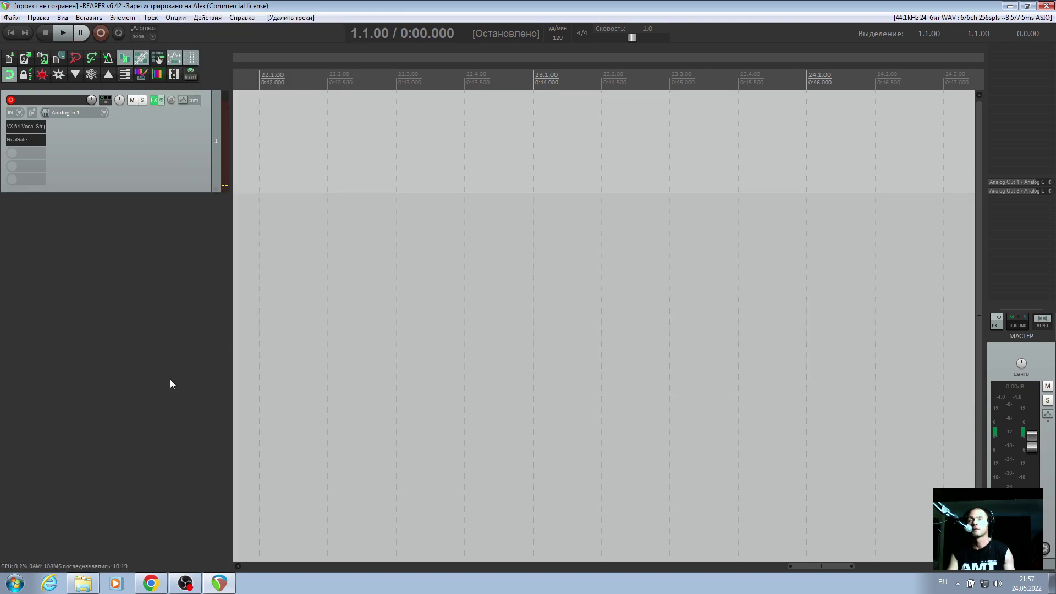
Import Ableton Live 10.wav twice from the Downloads folder onto two new tracks, both starting at 1.1.00, and minimize the file window.
{"action": "left_click", "coordinate": [83, 583]}
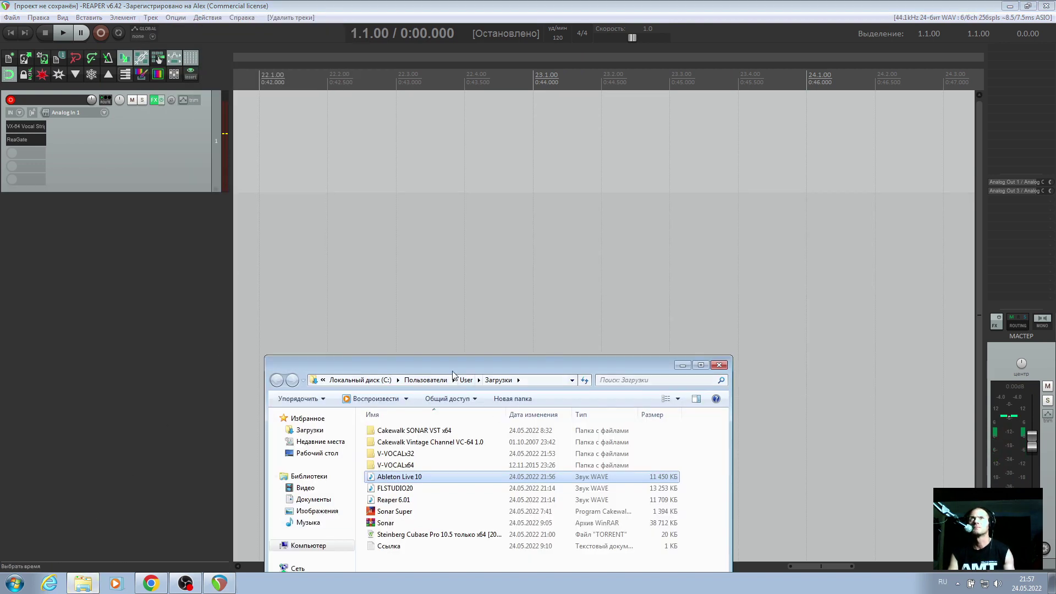
{"action": "left_click_drag", "start_coordinate": [451, 366], "coordinate": [608, 269]}
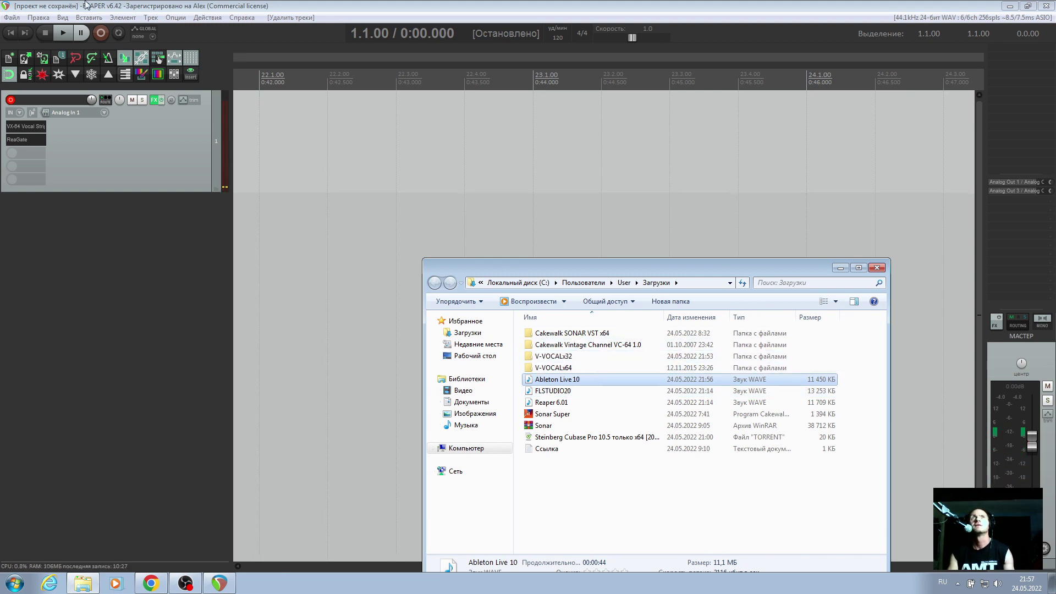
{"action": "left_click", "coordinate": [11, 35]}
{"action": "key", "text": "alt+Tab"}
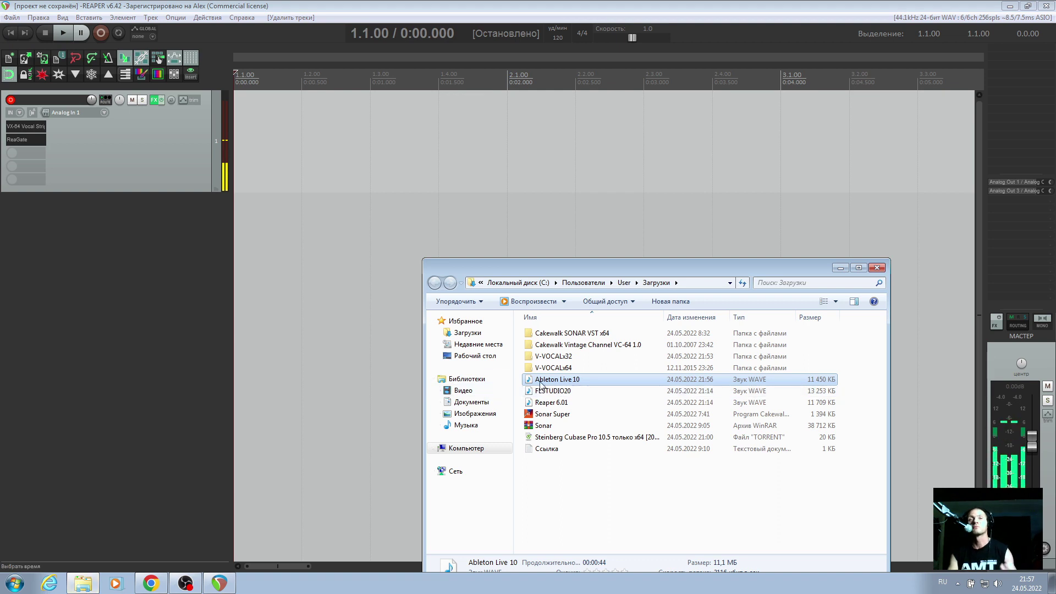
{"action": "left_click_drag", "start_coordinate": [541, 382], "coordinate": [250, 305]}
{"action": "left_click_drag", "start_coordinate": [538, 381], "coordinate": [240, 373]}
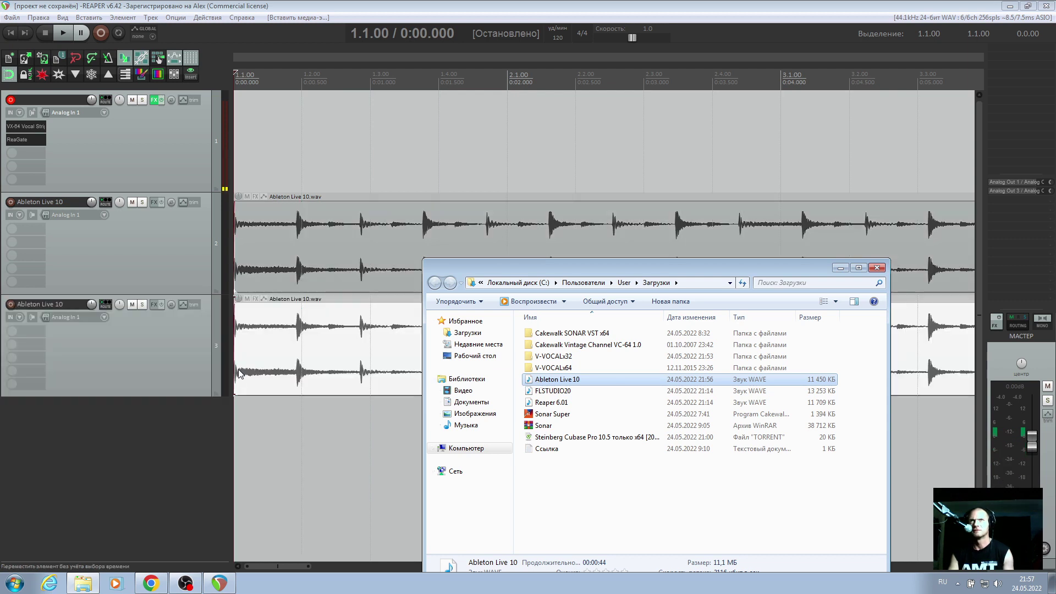
{"action": "left_click", "coordinate": [839, 269]}
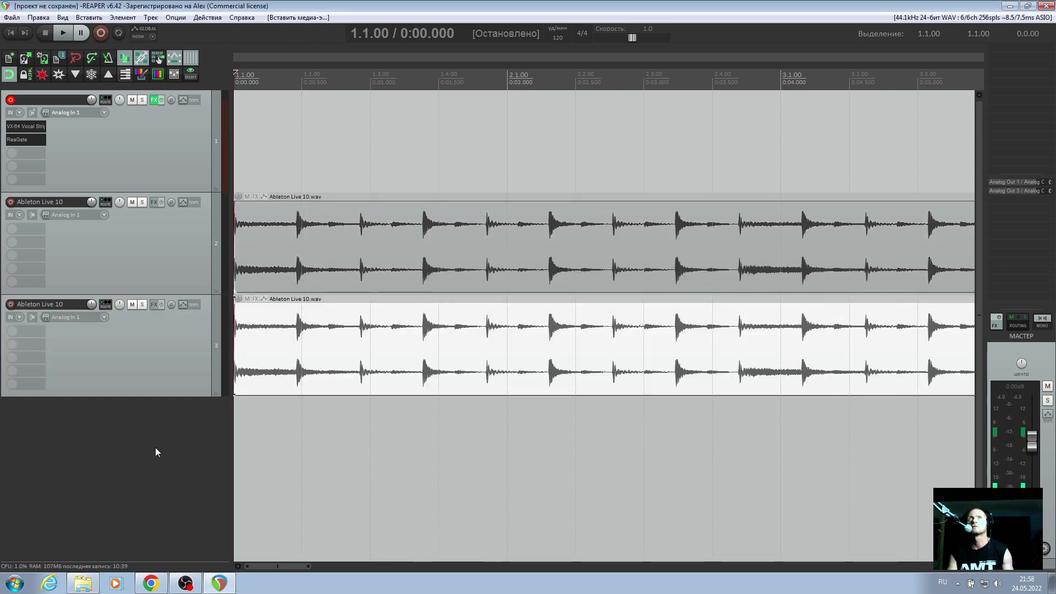
Invert the phase of the lower Ableton Live 10 track and select both Ableton tracks.
{"action": "left_click", "coordinate": [129, 262]}
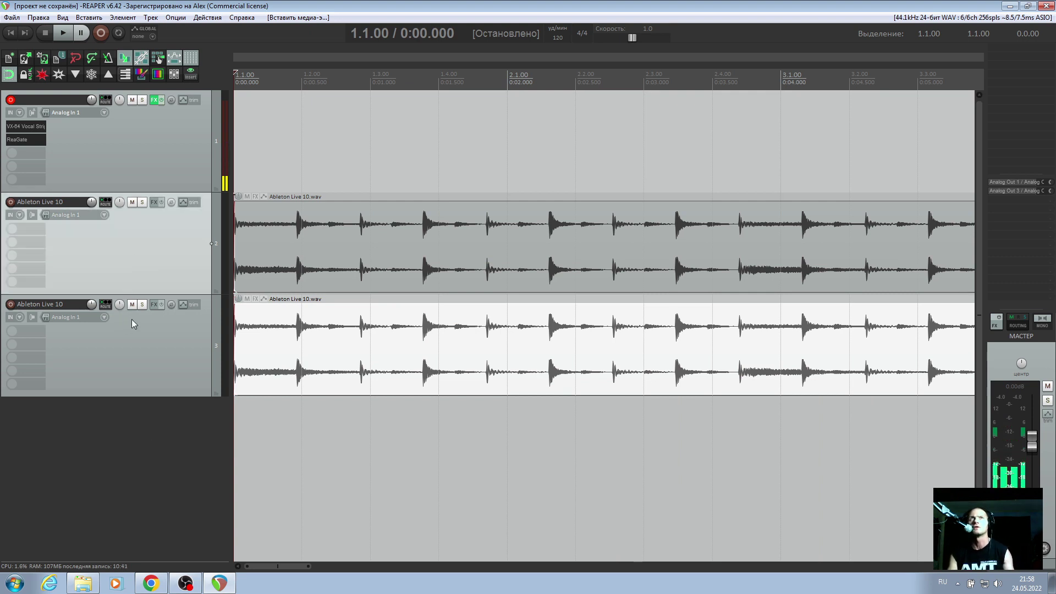
{"action": "left_click", "coordinate": [172, 304]}
{"action": "left_click", "coordinate": [163, 352], "text": "ctrl"}
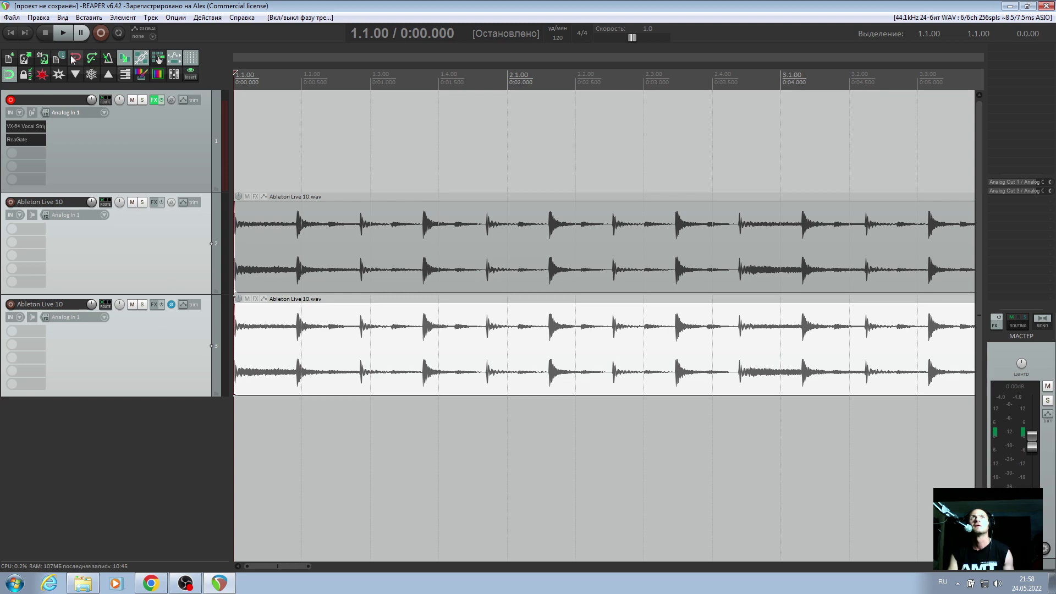
Render the entire project's master mix to a 24-bit, 44100 Hz stereo WAV named без названияапгн in the Music folder and close the render report.
{"action": "left_click", "coordinate": [12, 18]}
{"action": "left_click", "coordinate": [49, 200]}
{"action": "type", "text": "апгн"}
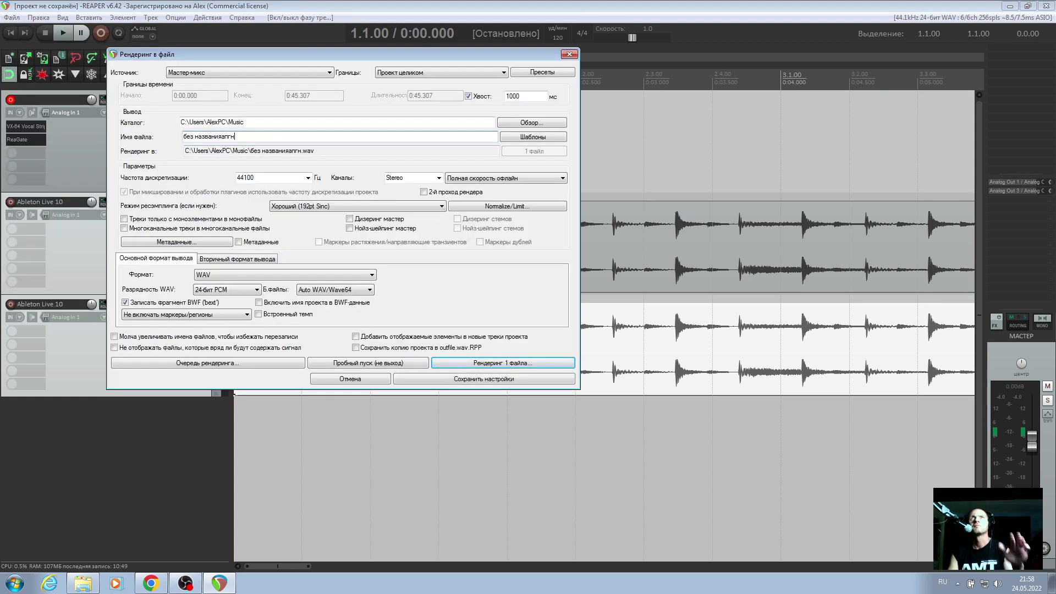
{"action": "left_click", "coordinate": [480, 363]}
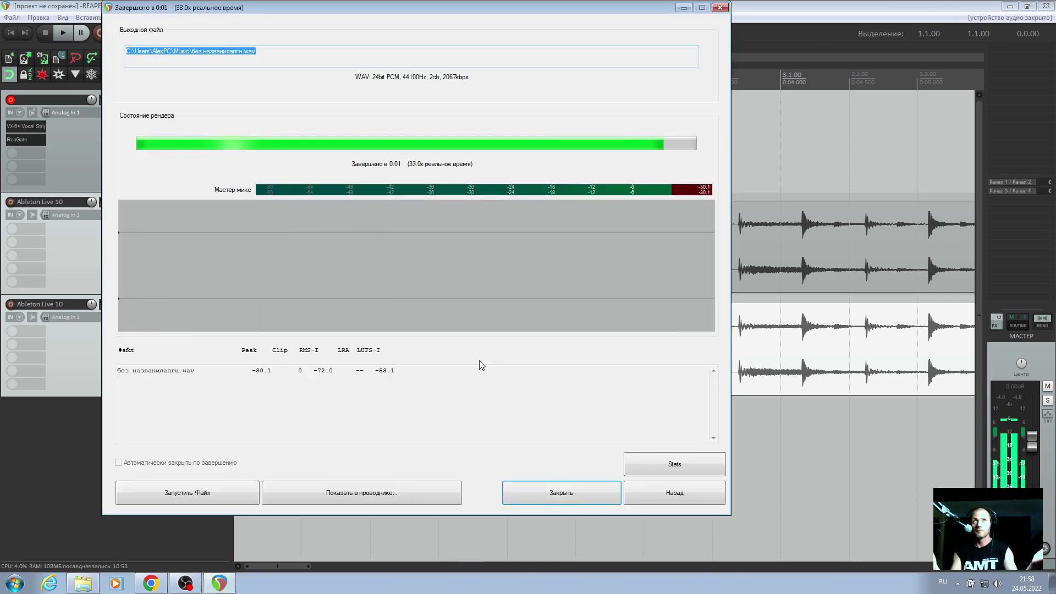
{"action": "left_click", "coordinate": [593, 491]}
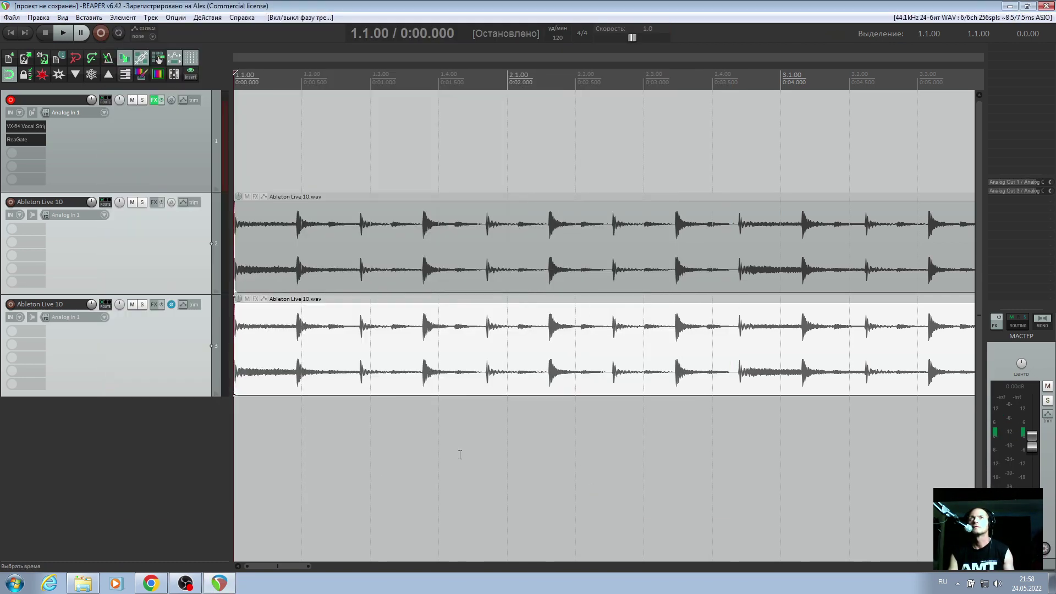